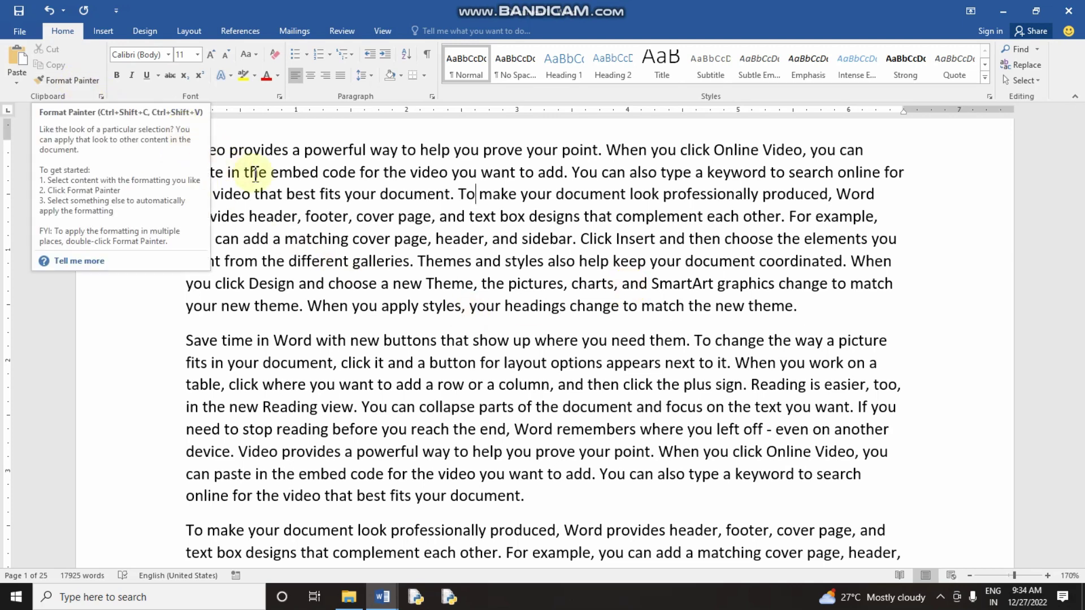
- Format the opening words 'Video provides a powerful' as 16 pt Bookman Old Style, bold italic and red
scroll(355, 209, "up", 1)
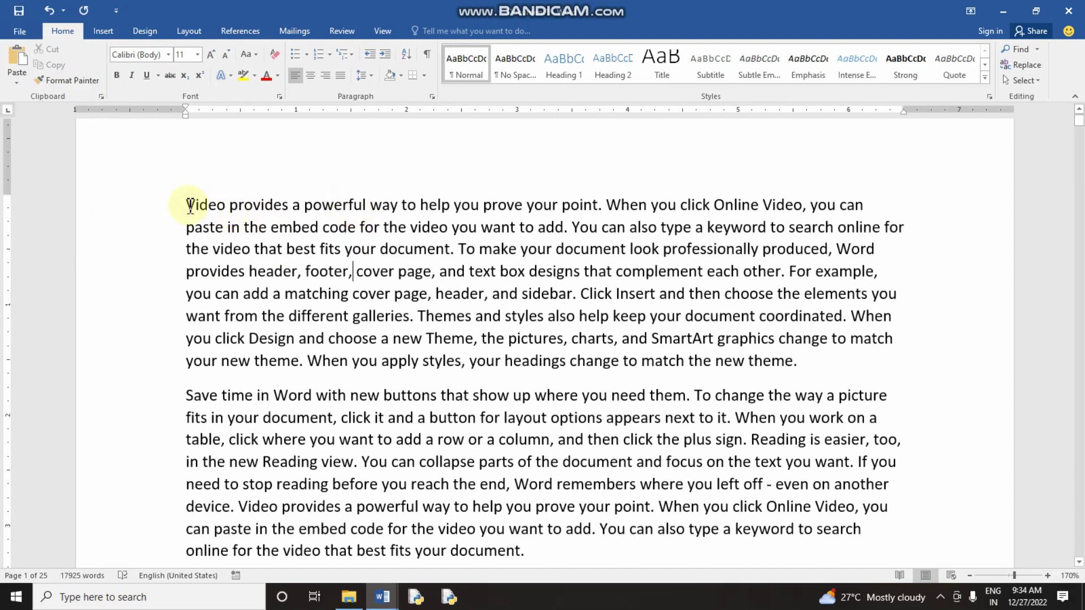
left_click_drag(192, 206, 341, 212)
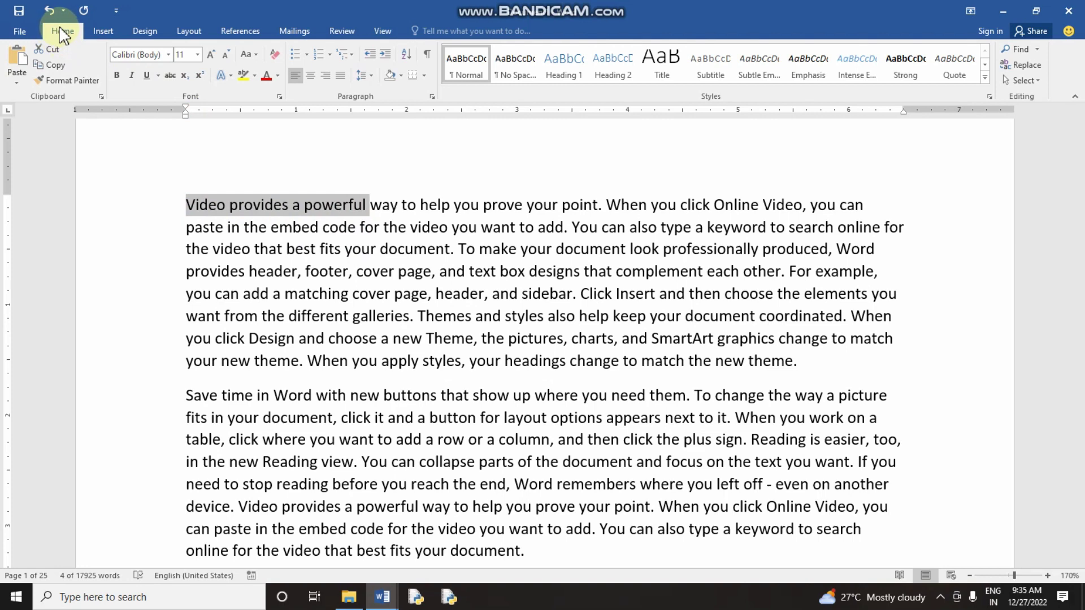
left_click(168, 55)
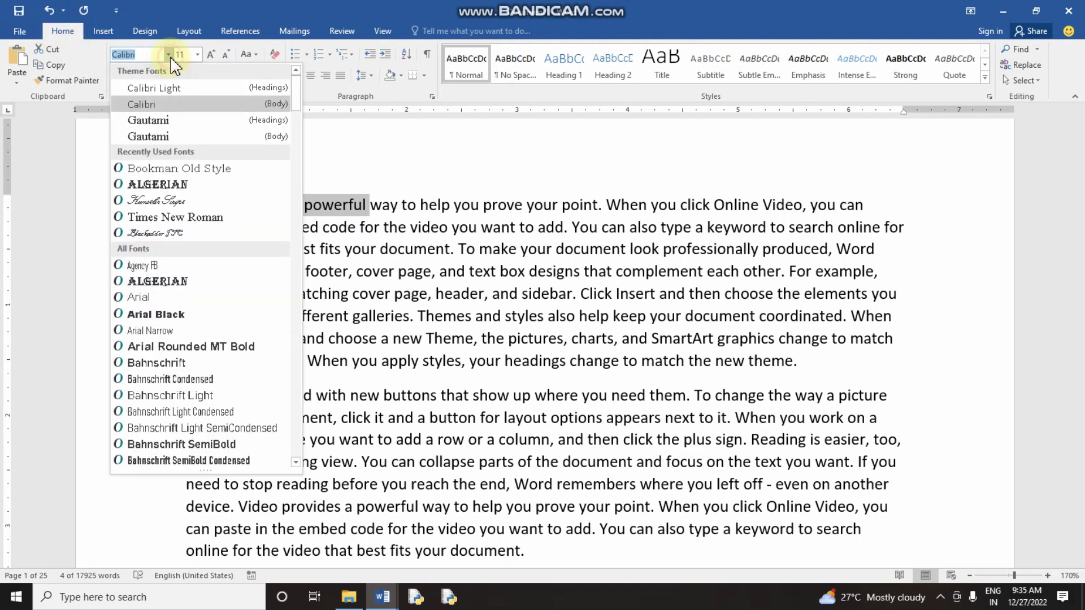
left_click(175, 168)
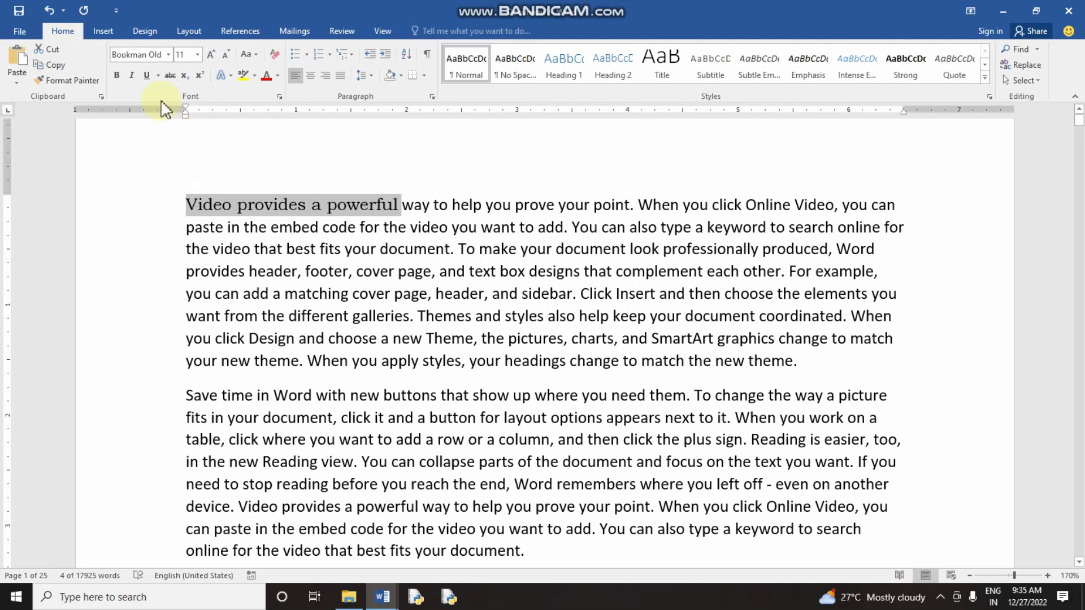
left_click(197, 54)
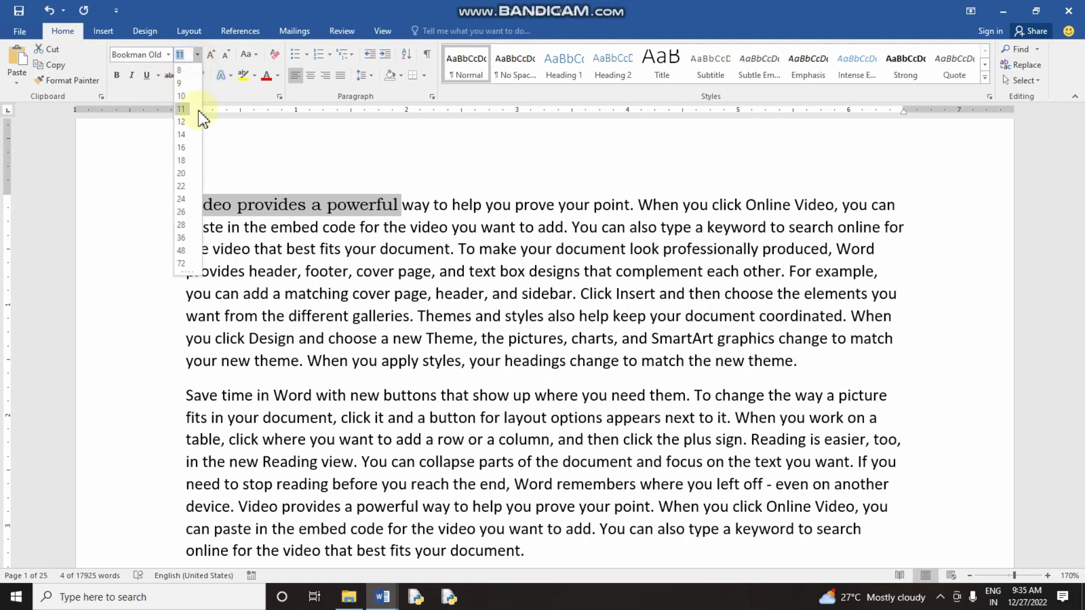
left_click(194, 152)
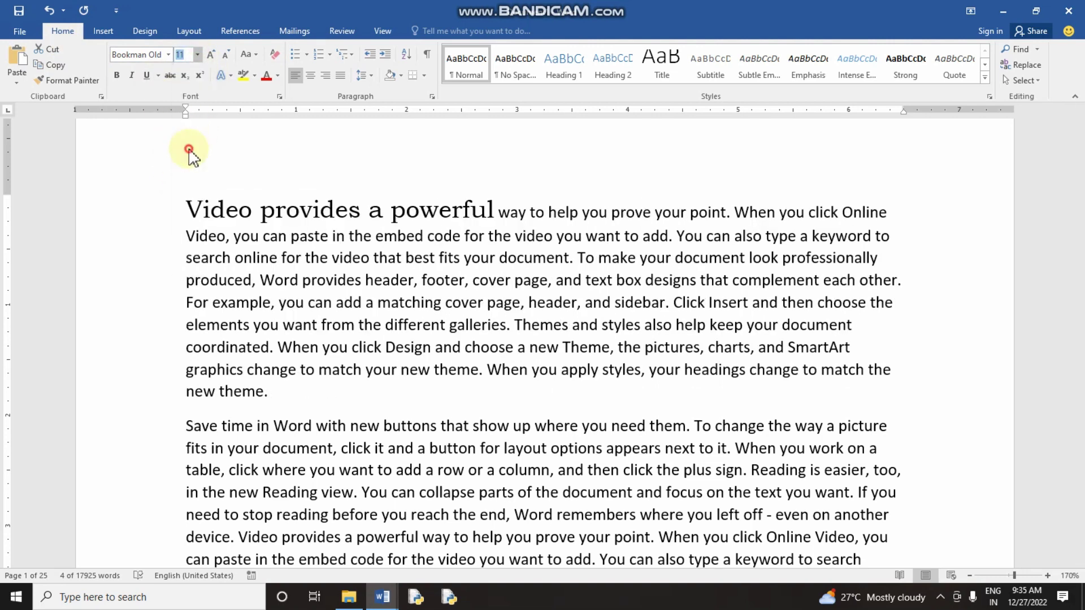
left_click(116, 75)
left_click(131, 75)
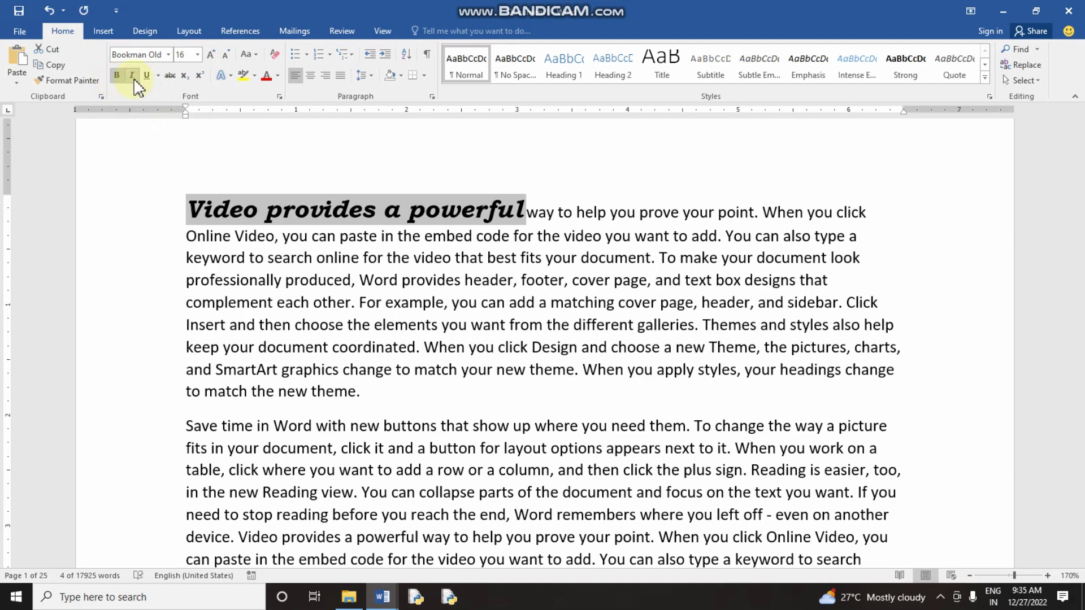
left_click(277, 75)
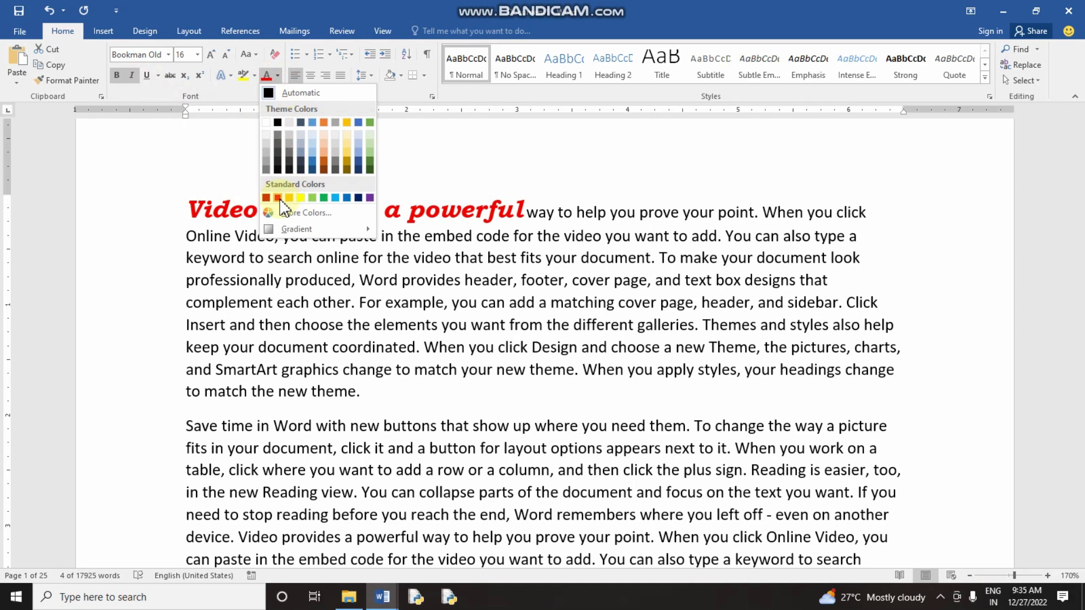
left_click(279, 199)
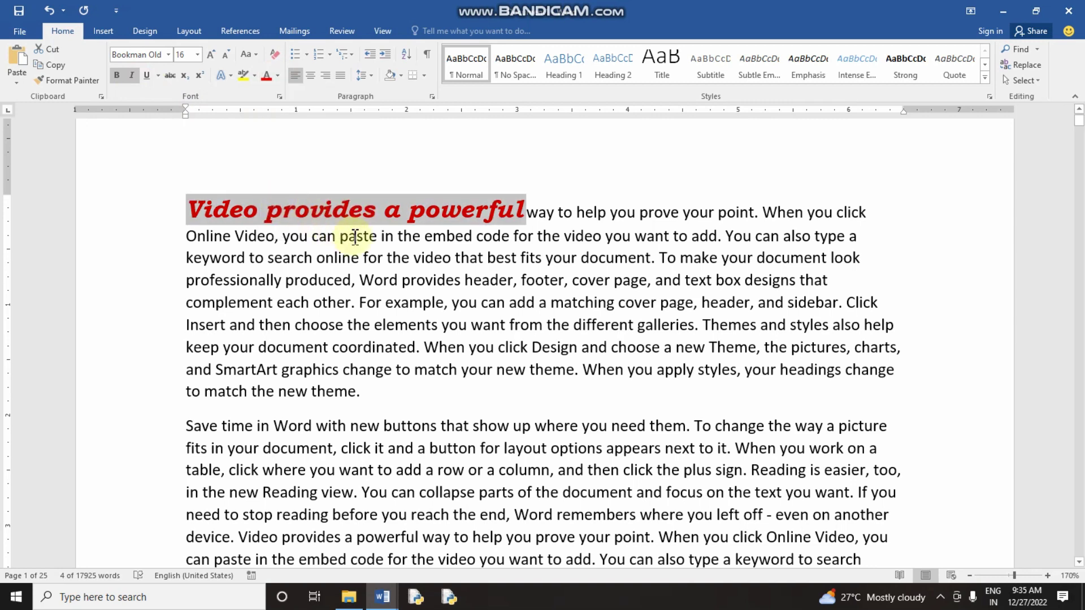
left_click(386, 237)
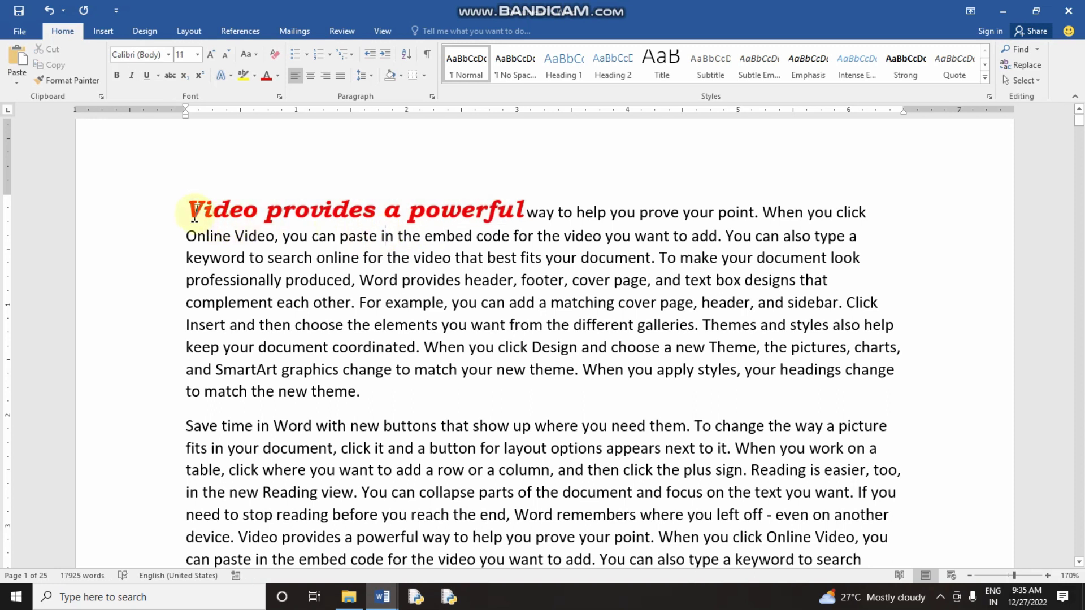
left_click_drag(194, 216, 476, 211)
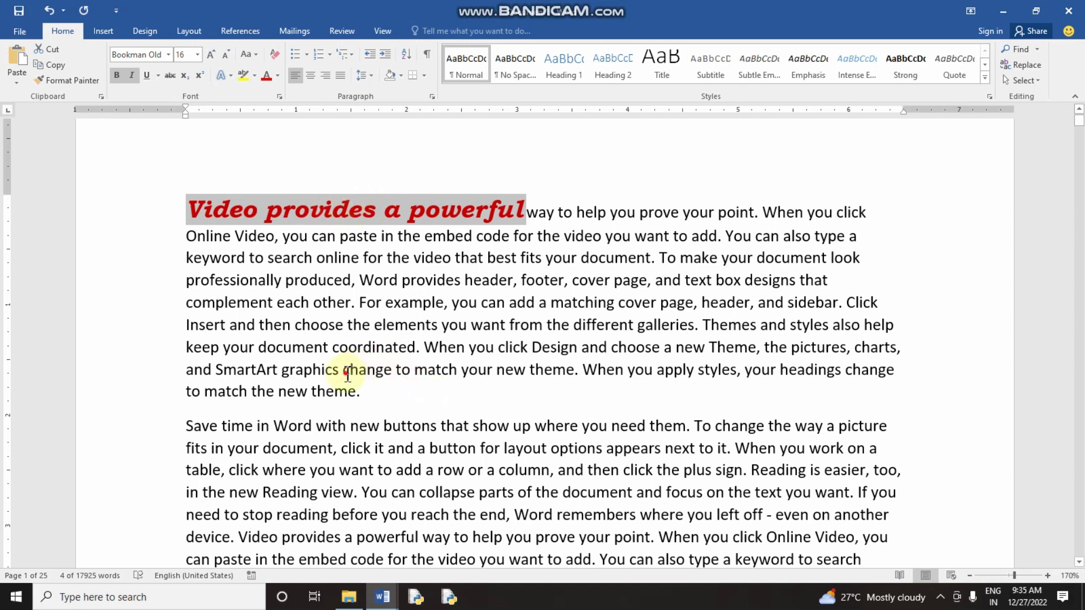
left_click_drag(346, 374, 559, 385)
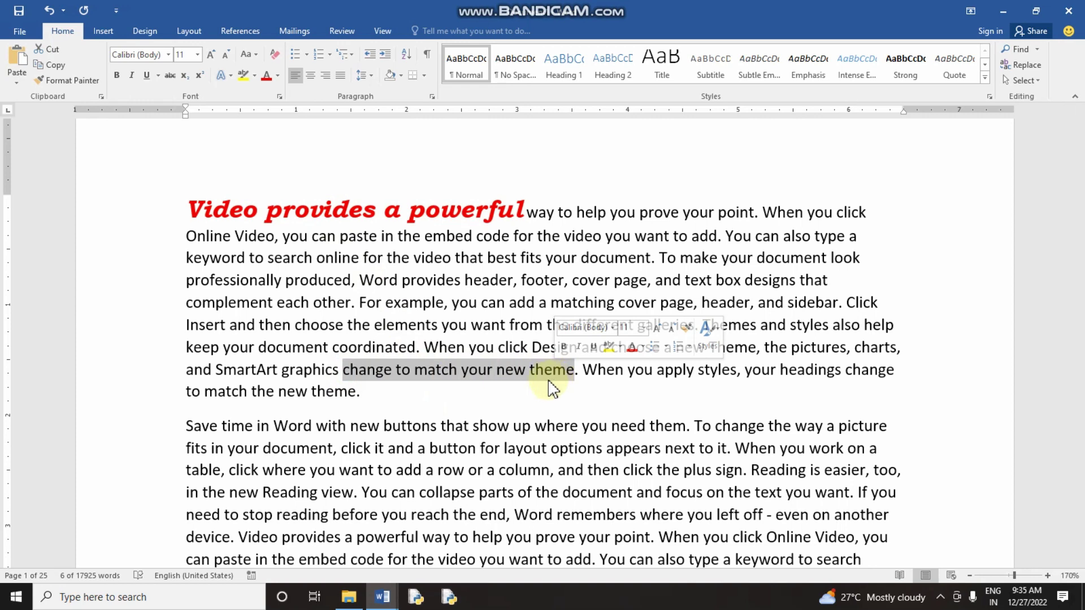
left_click(367, 380)
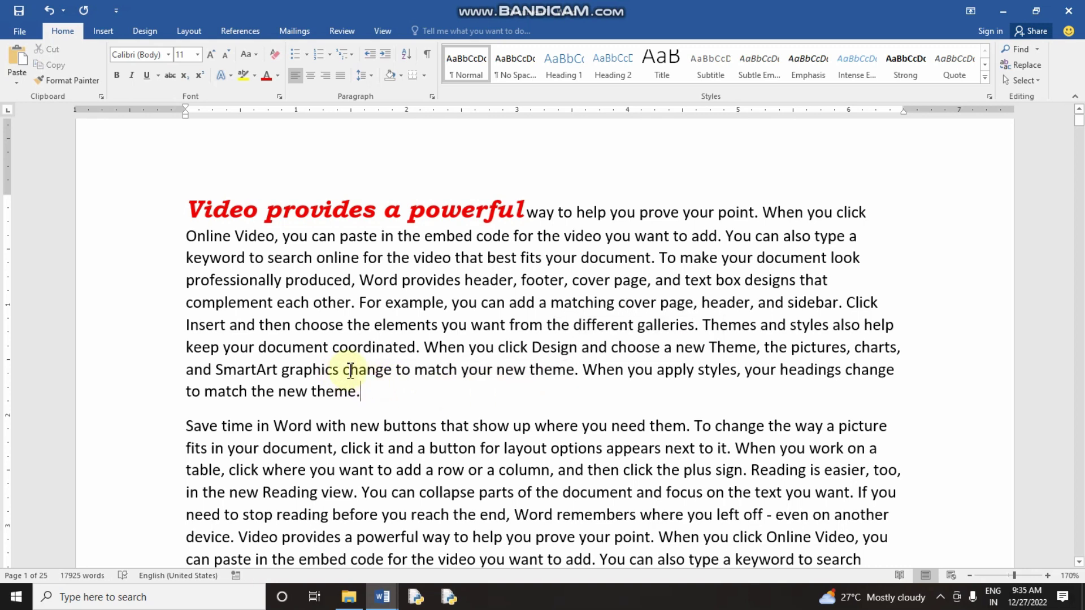
left_click_drag(347, 370, 574, 373)
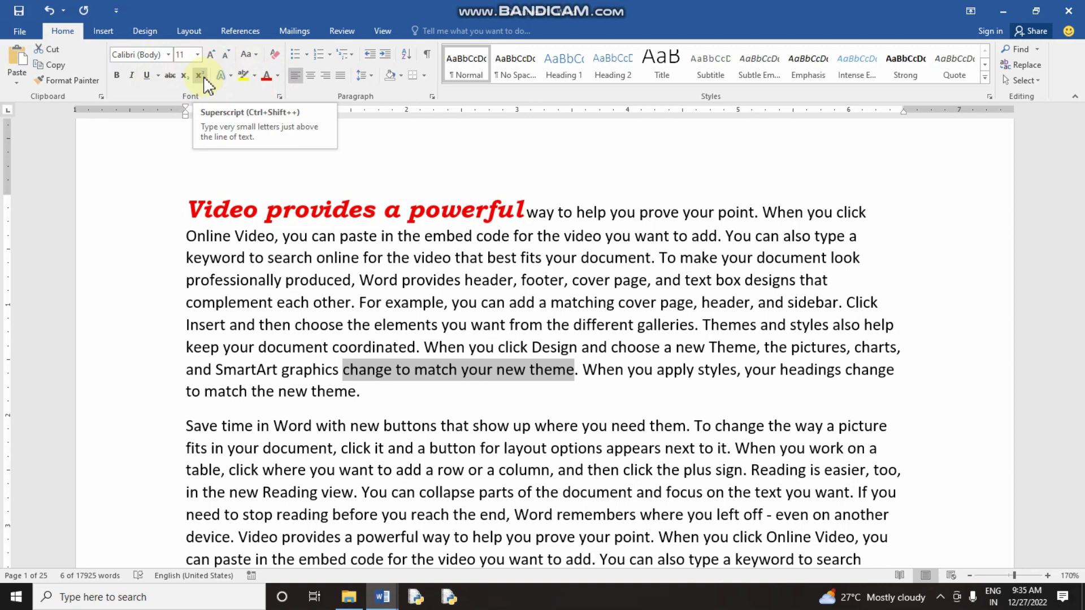
left_click(491, 325)
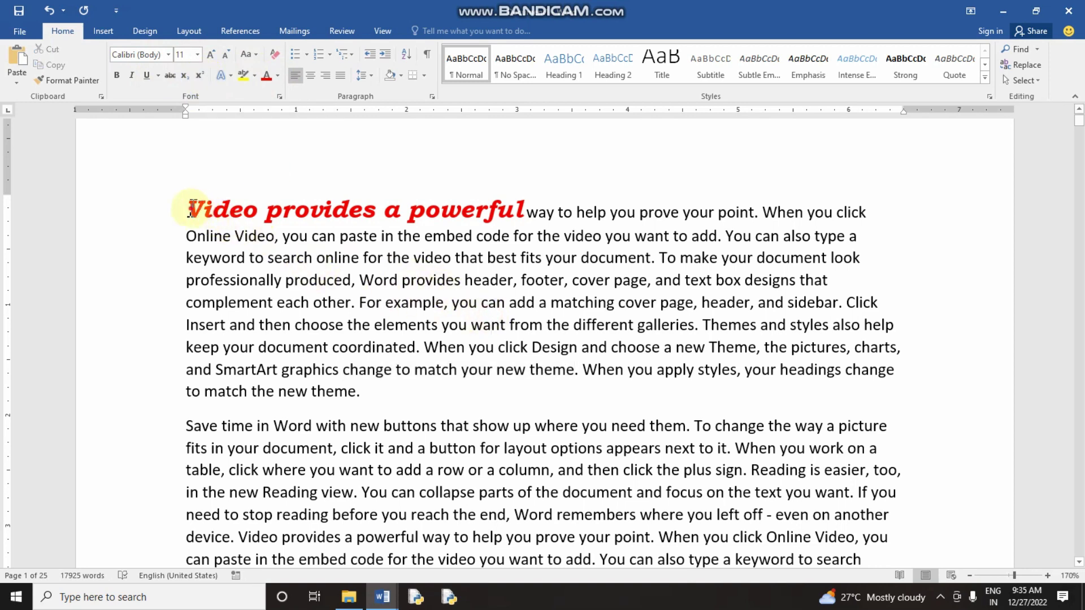
left_click_drag(190, 209, 314, 216)
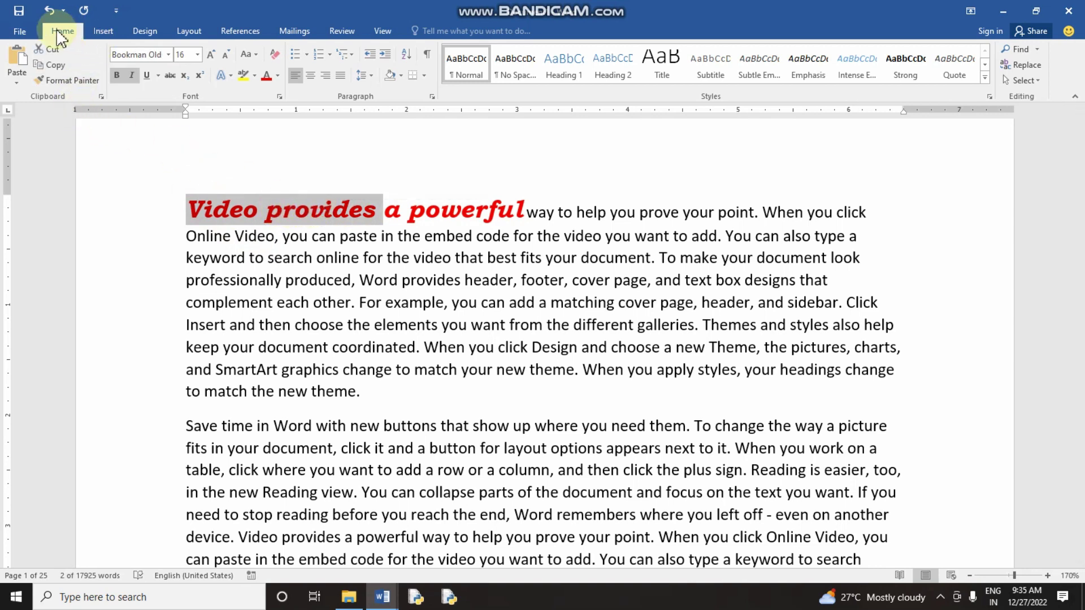
- Use Format Painter to copy the heading's red bold italic formatting onto 'SmartArt graphics'
left_click(73, 81)
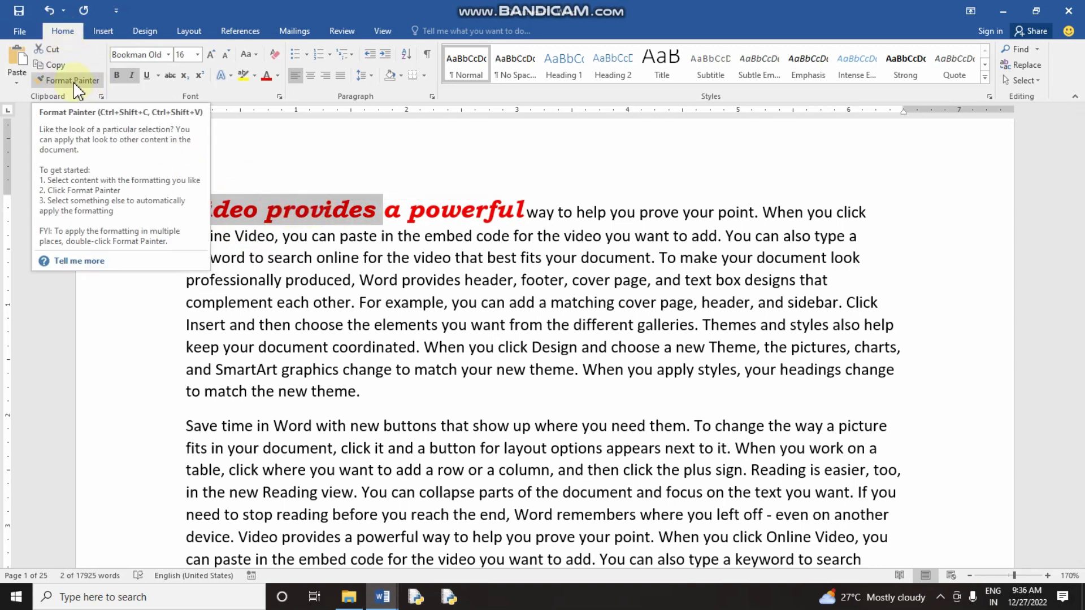
left_click(74, 82)
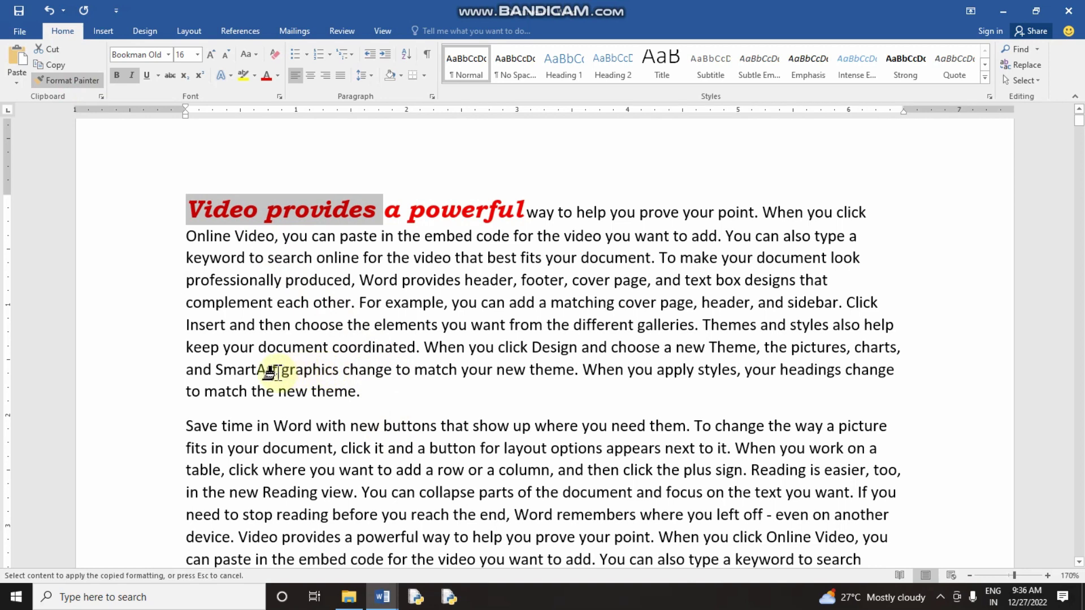
left_click_drag(218, 370, 316, 373)
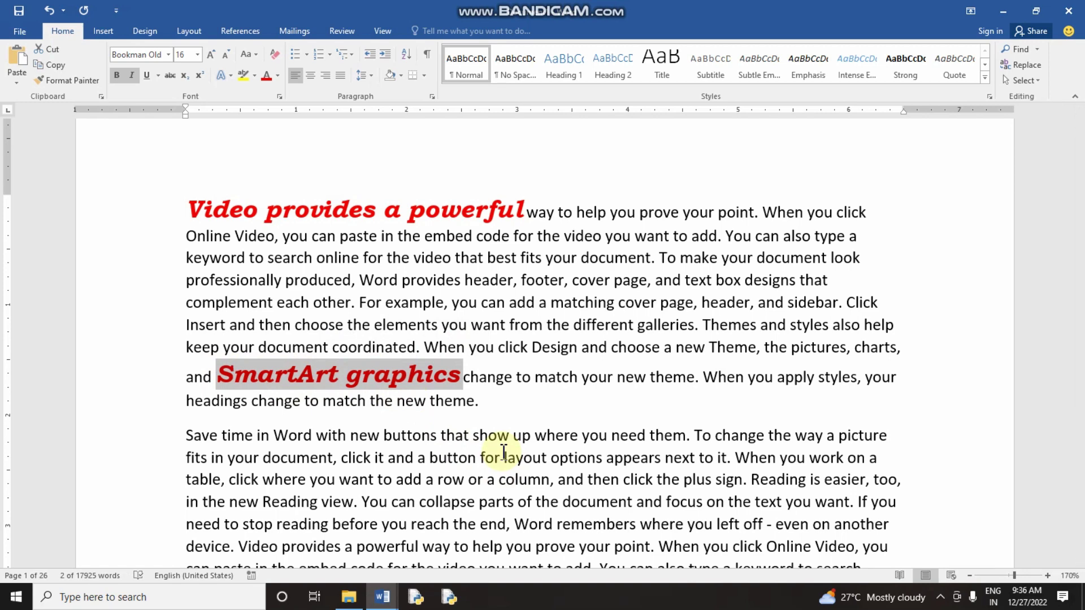
left_click_drag(412, 217, 486, 218)
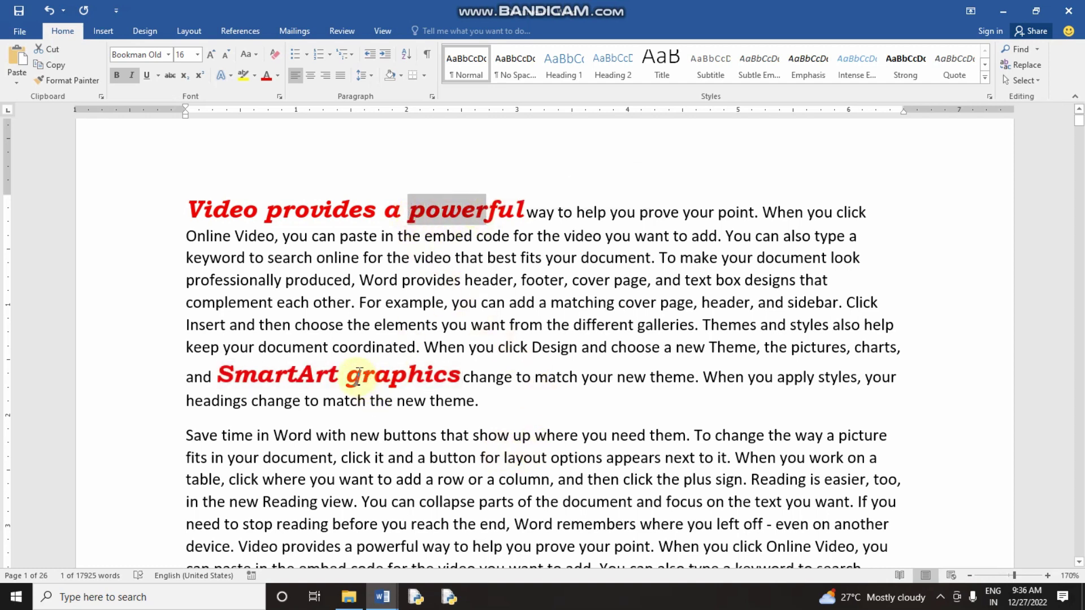
left_click_drag(359, 376, 405, 377)
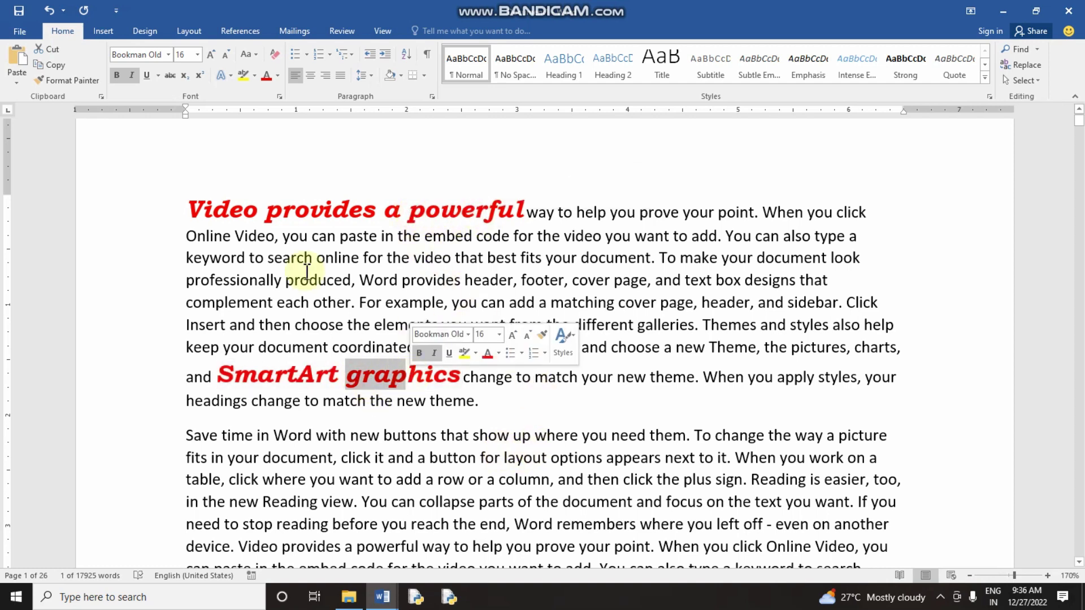
- Paint the red bold italic formatting from 'graphics' onto 'Word remembers' in the second paragraph
left_click(87, 82)
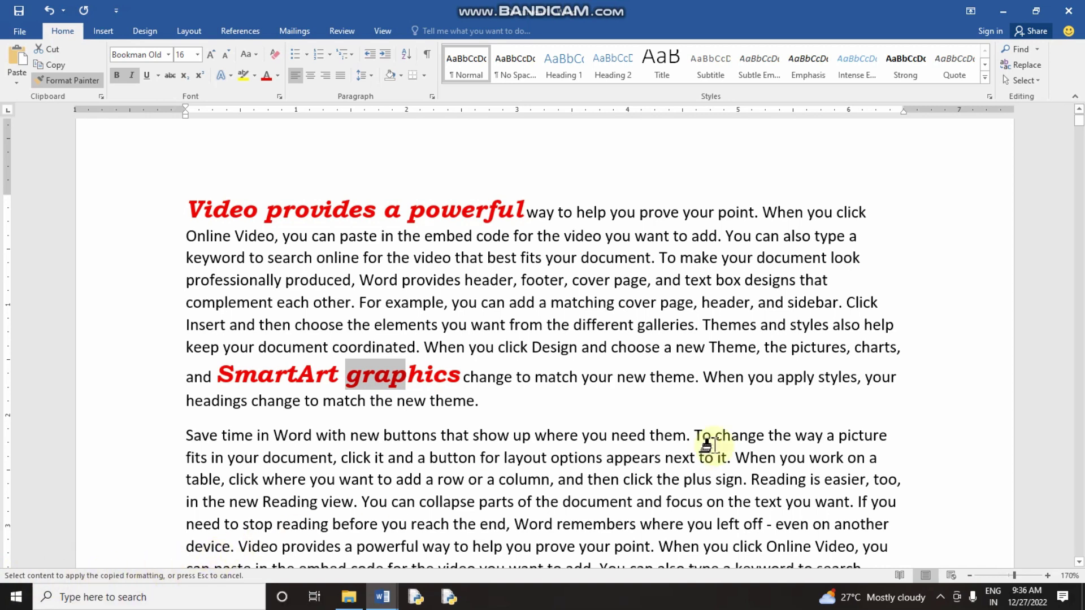
scroll(728, 392, "down", 2)
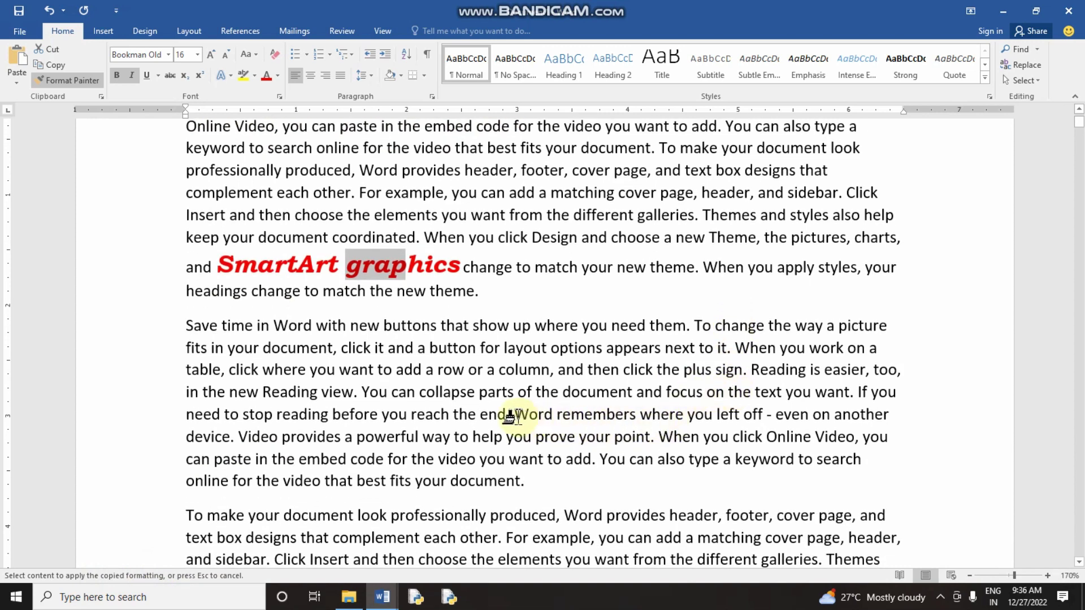
left_click_drag(509, 416, 596, 416)
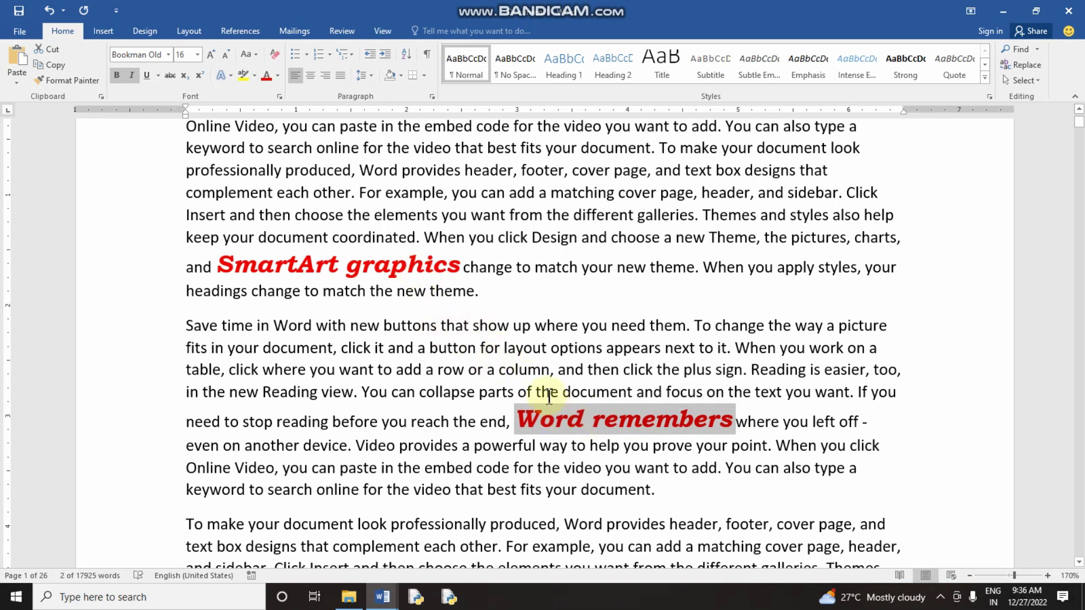
scroll(416, 306, "up", 3)
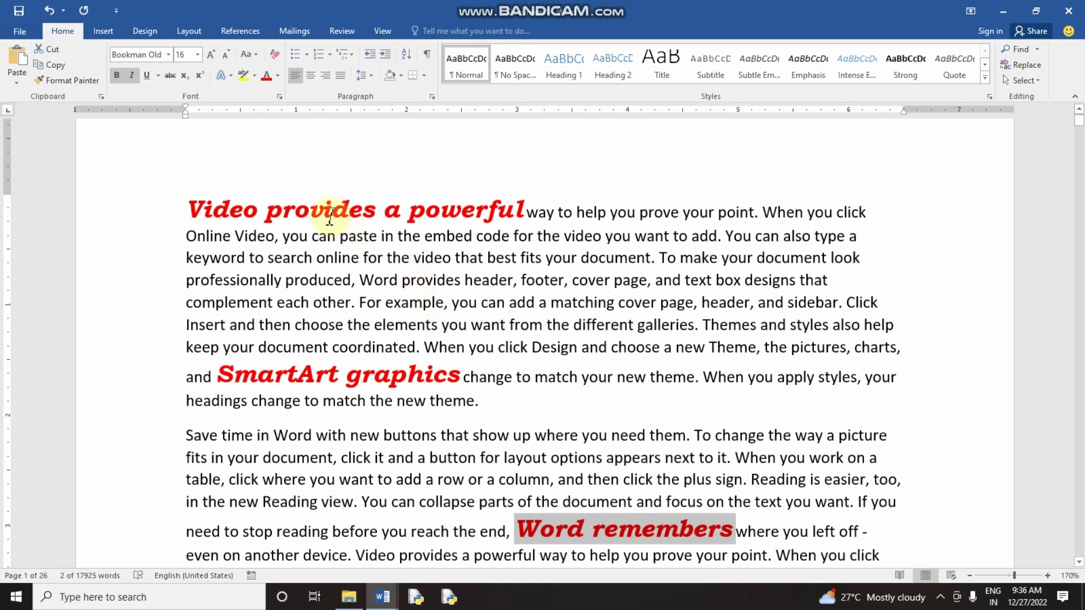
left_click_drag(407, 210, 473, 210)
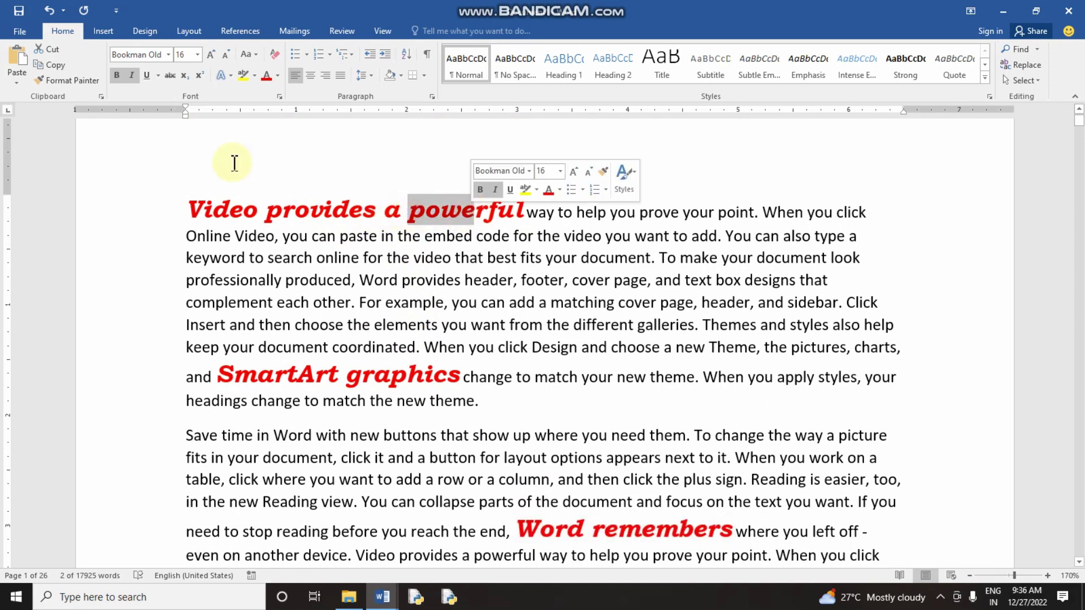
- Lock Format Painter on and paint the red bold italic look onto 'header' and 'document look'
left_click(74, 82)
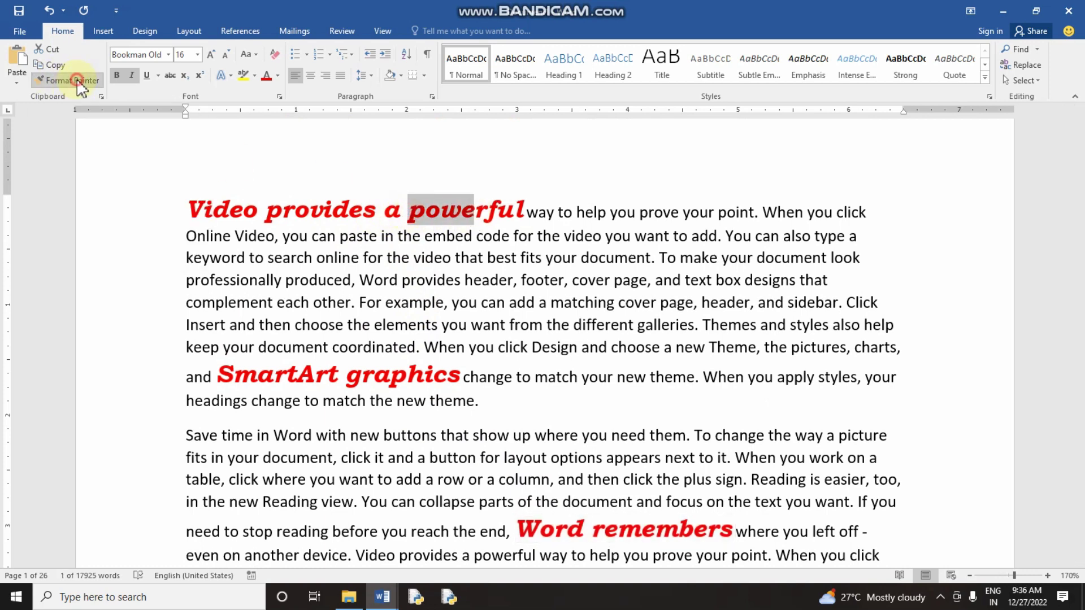
left_click(74, 82)
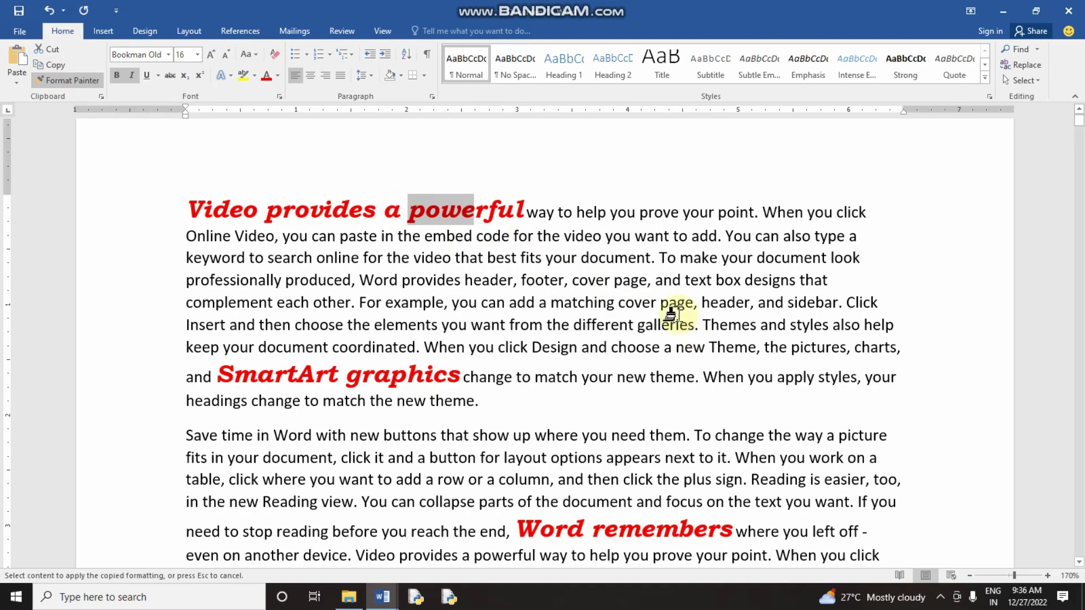
left_click_drag(701, 301, 760, 301)
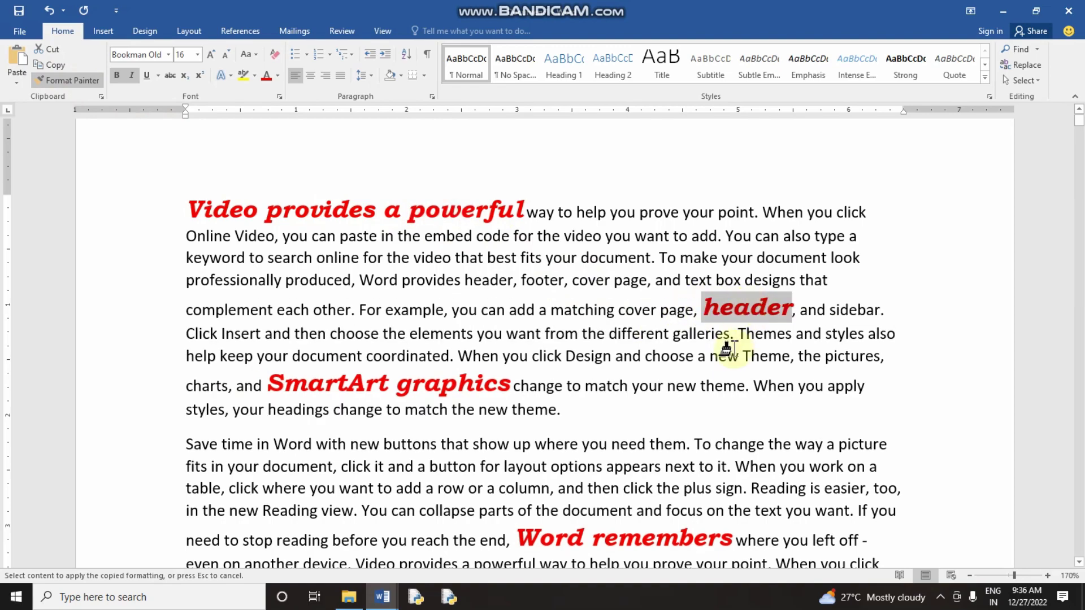
scroll(727, 347, "down", 15)
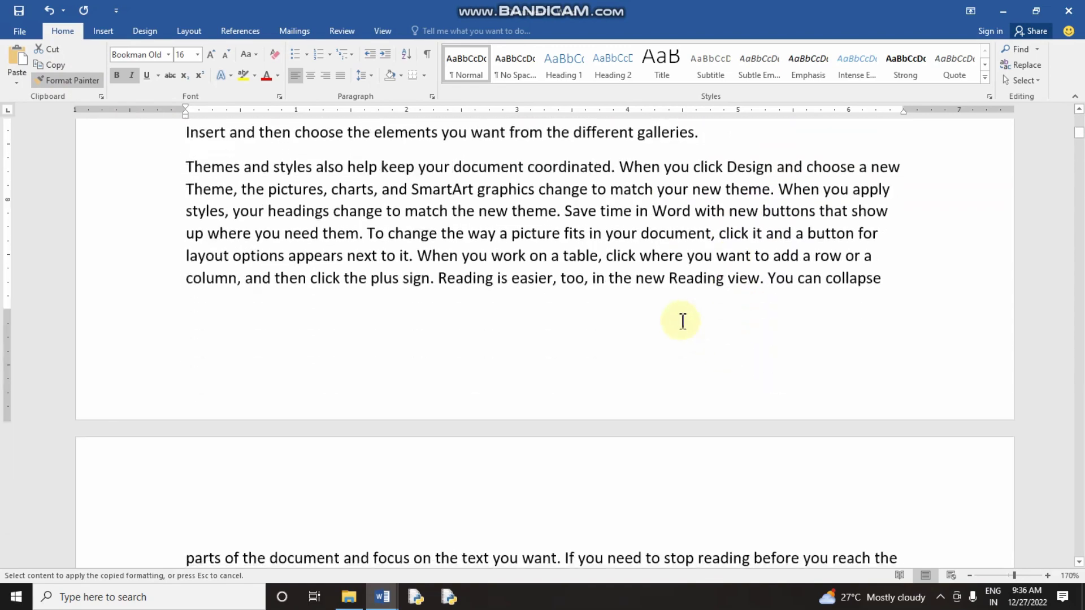
left_click_drag(564, 212, 695, 211)
- Paint 'remembers where' and 'match your new theme' the same way, then turn Format Painter off
scroll(632, 308, "down", 1)
scroll(628, 317, "down", 4)
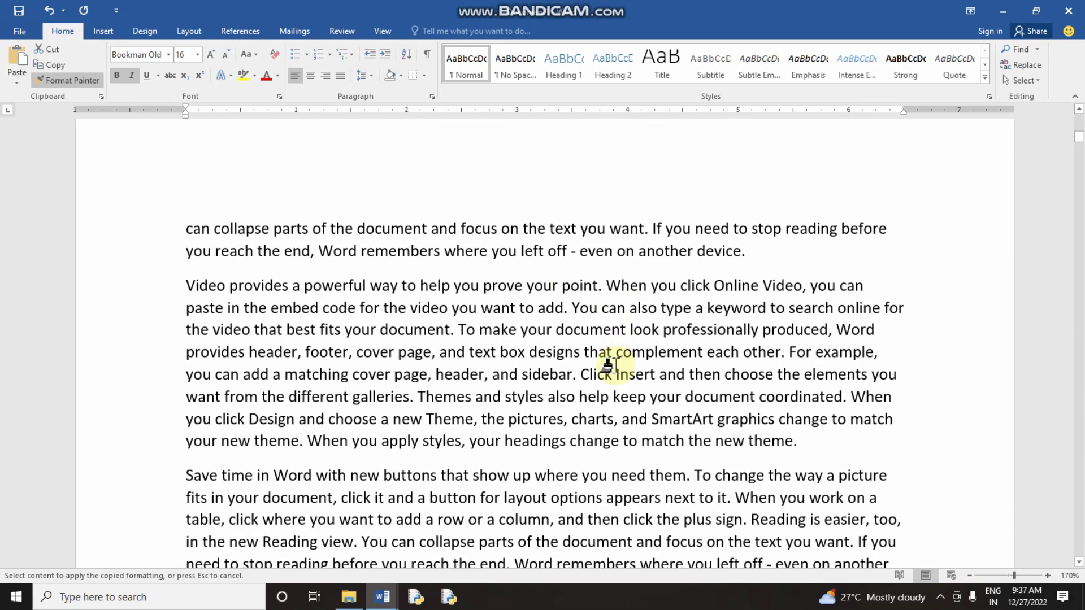
left_click_drag(555, 329, 660, 330)
scroll(622, 373, "down", 1)
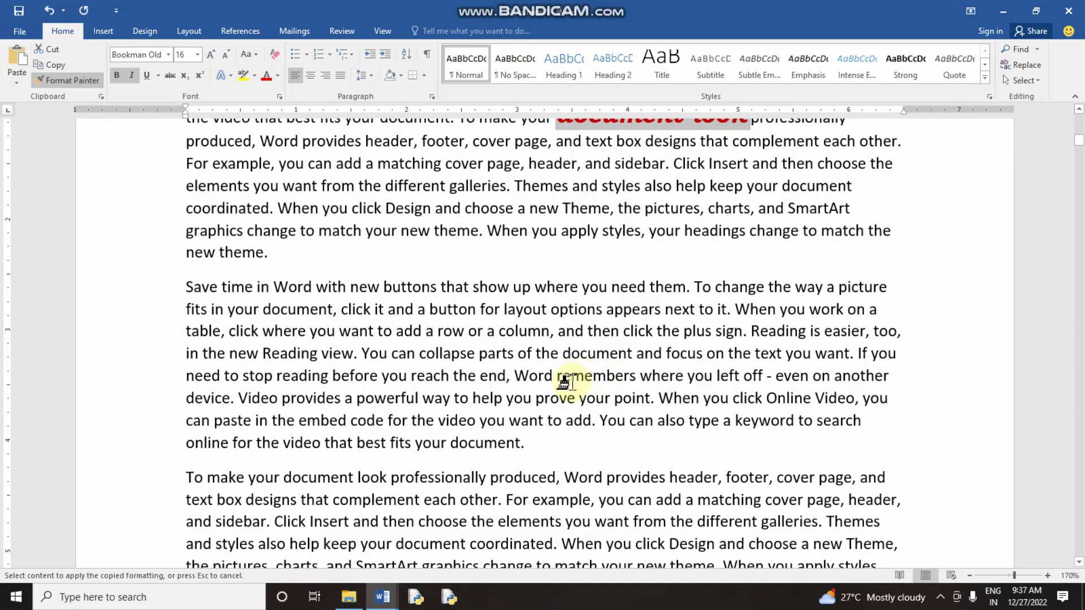
left_click_drag(557, 381, 701, 381)
scroll(631, 390, "down", 4)
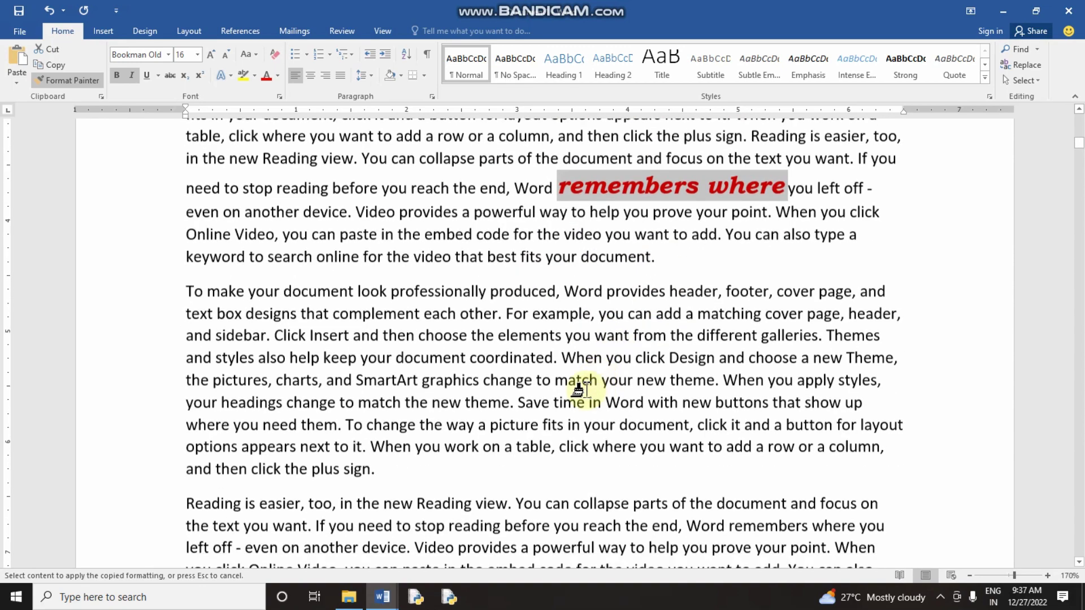
left_click_drag(556, 363, 684, 366)
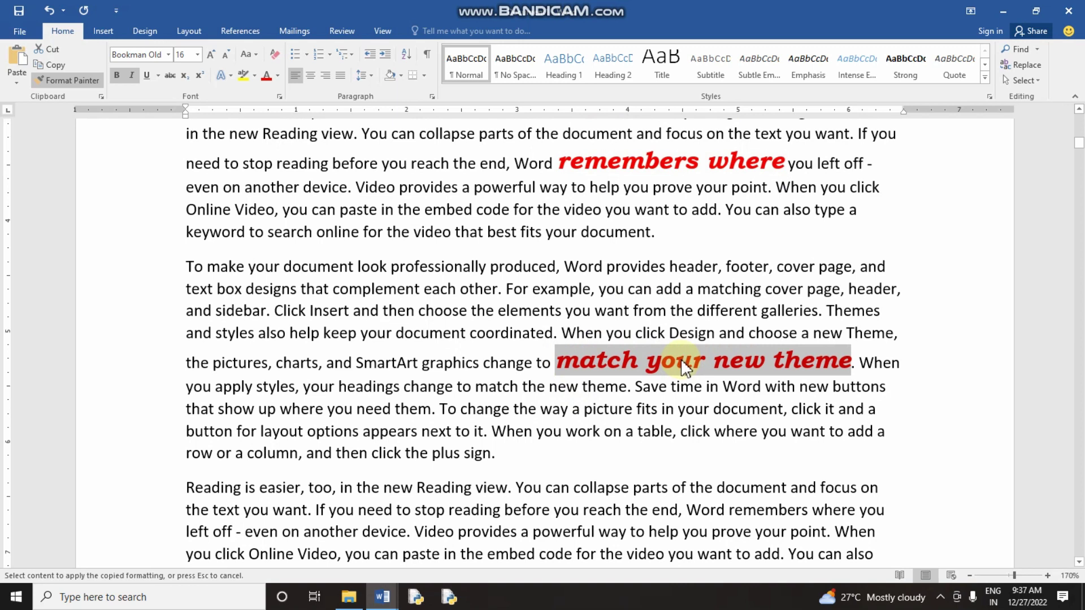
key("Escape")
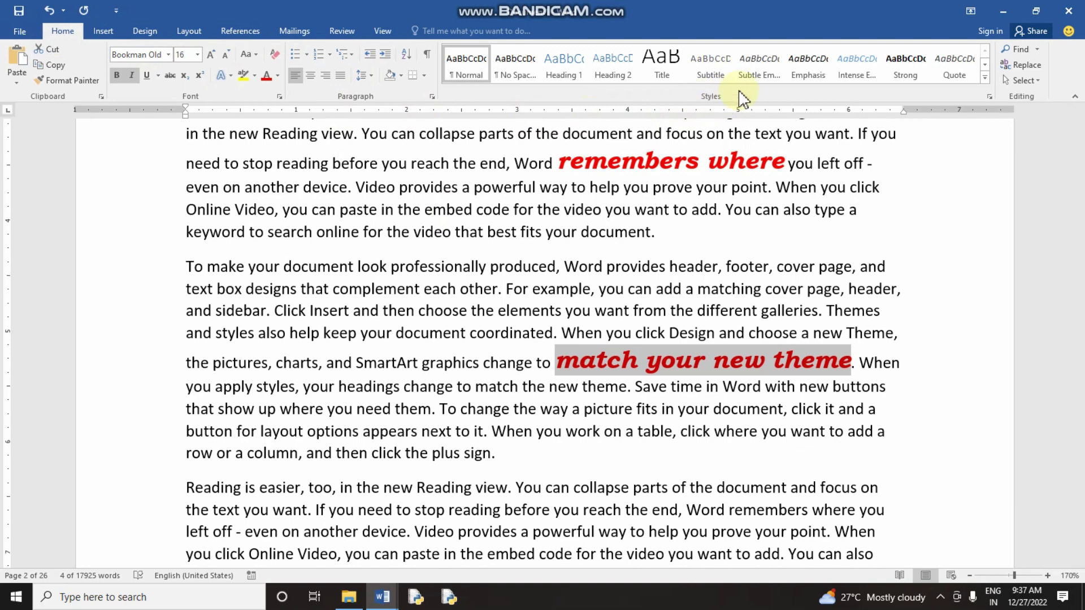
- Select the paragraph beginning 'Reading is easier' and expand the full Styles gallery
scroll(625, 202, "down", 5)
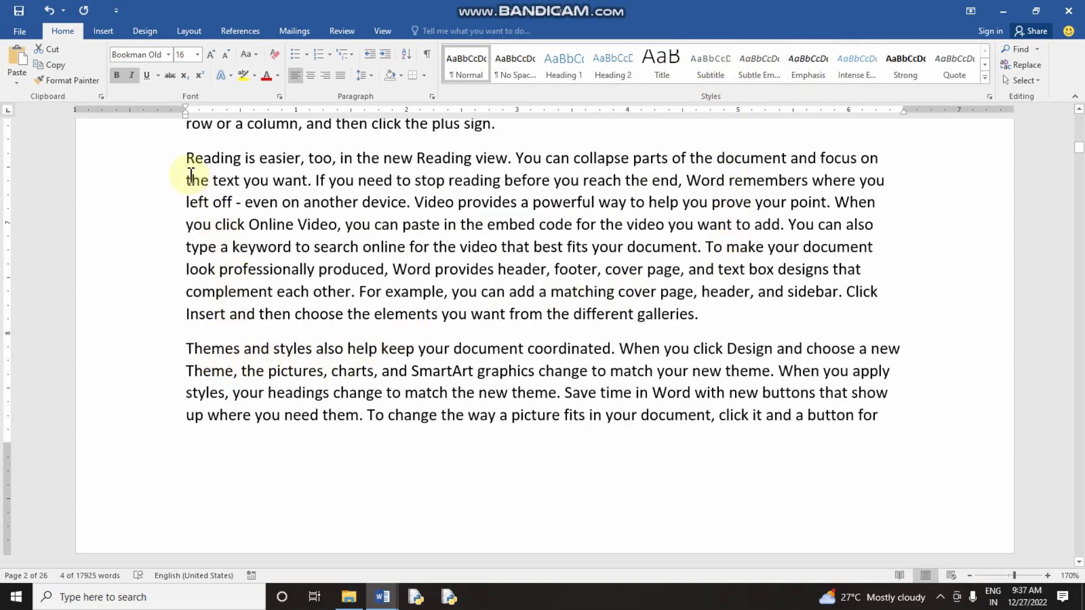
left_click_drag(187, 158, 682, 315)
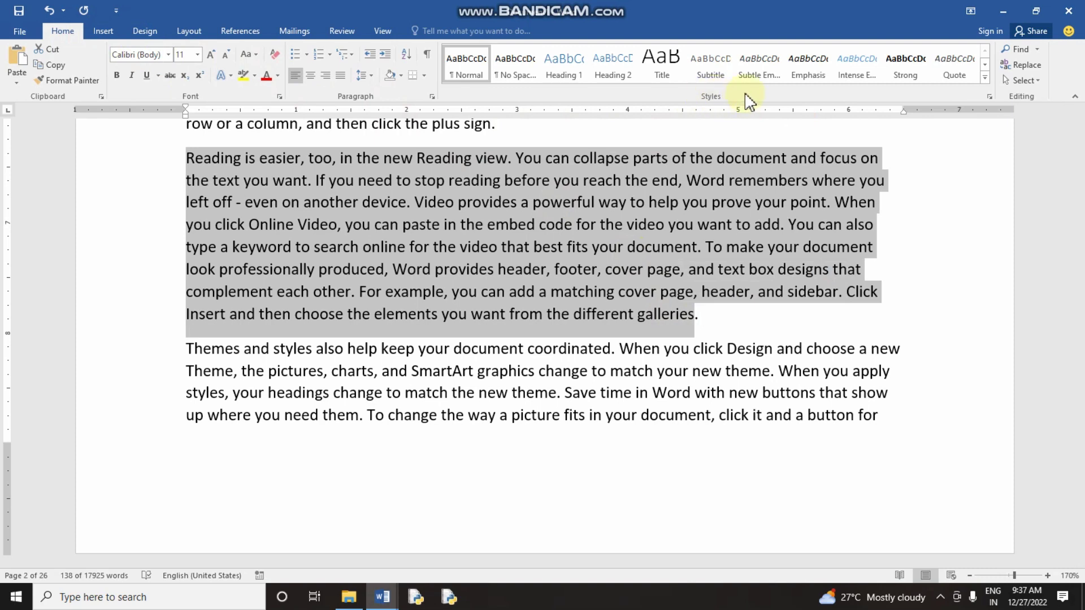
left_click(987, 78)
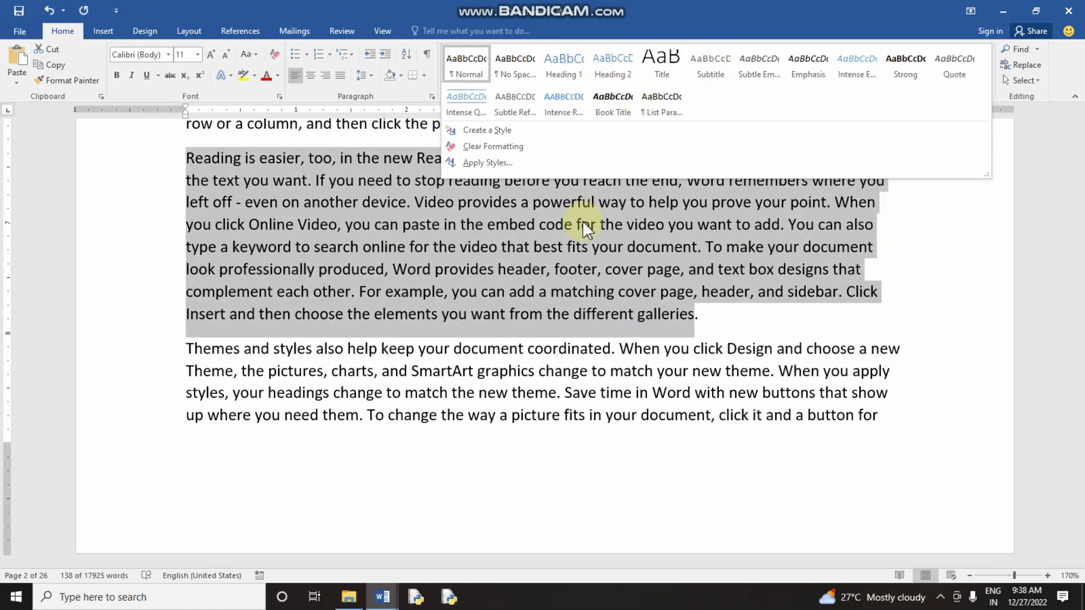
- Create a new style named msword from the selected paragraph and expand its full settings
left_click(583, 220)
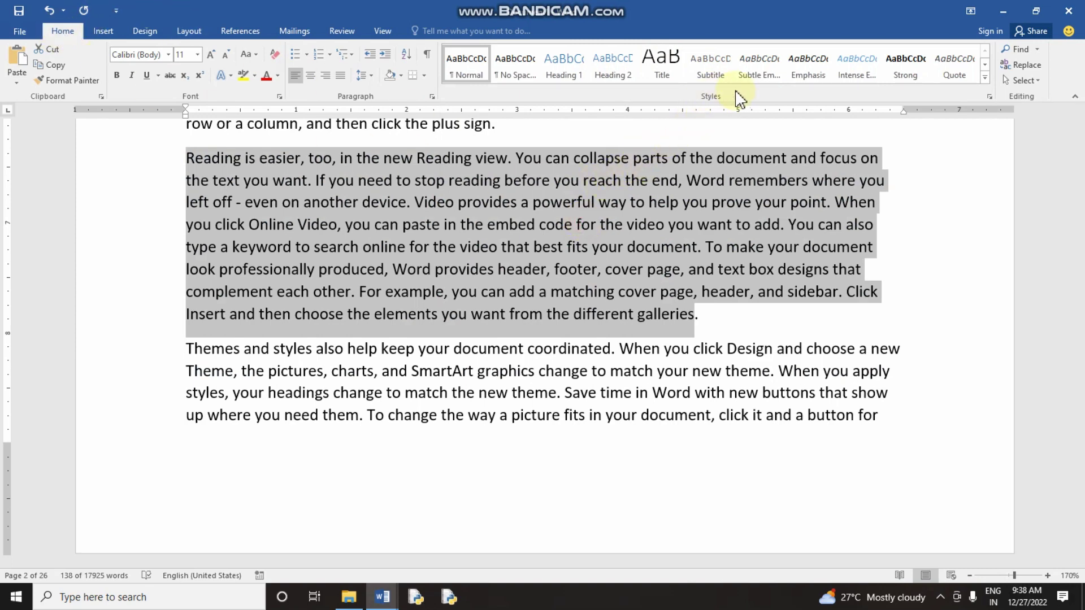
left_click(985, 80)
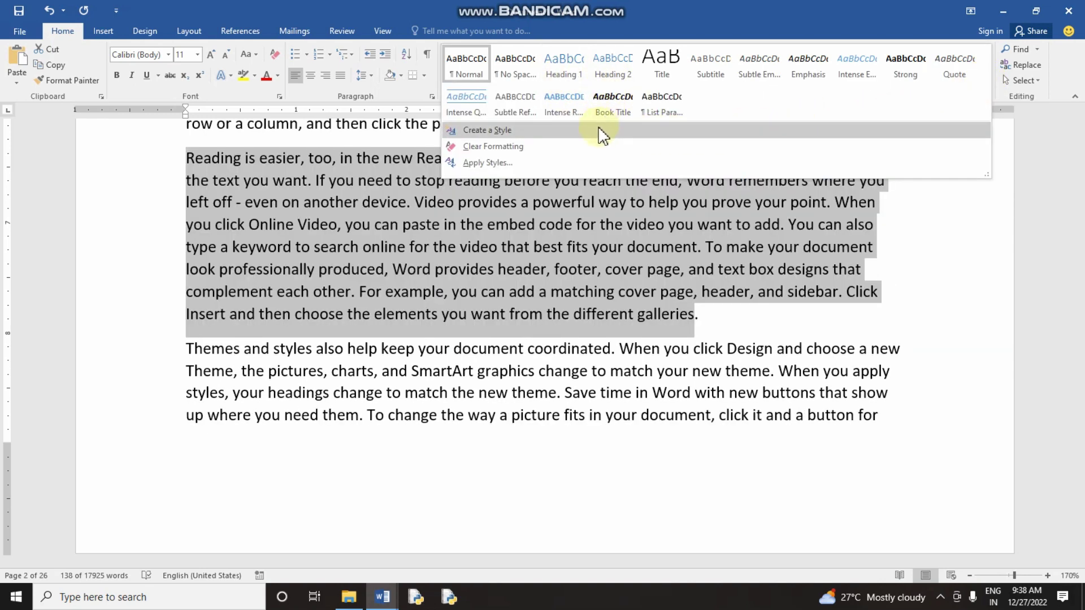
left_click(506, 131)
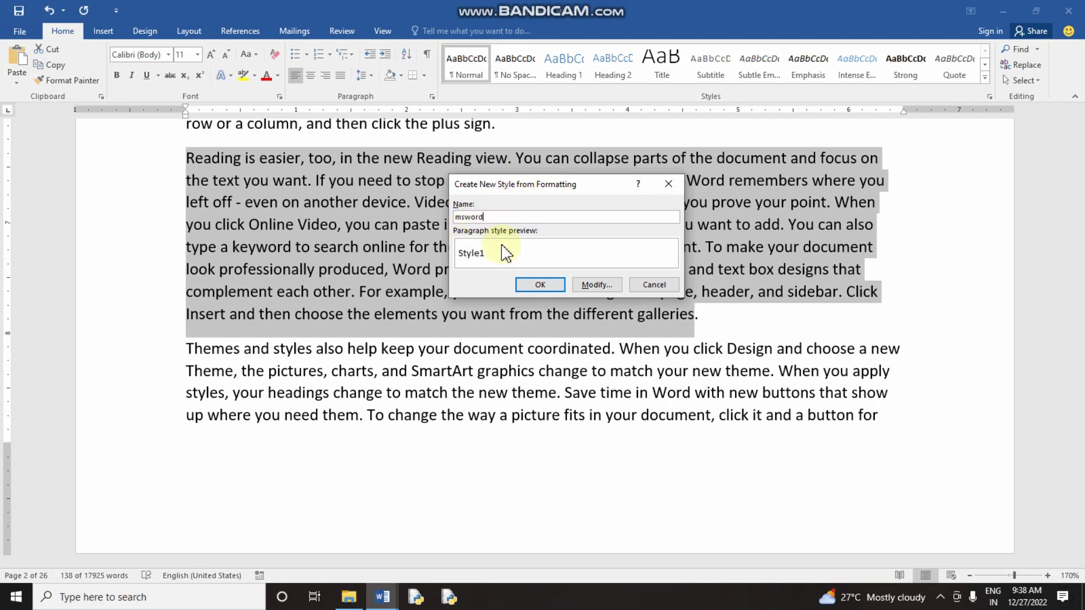
left_click(587, 286)
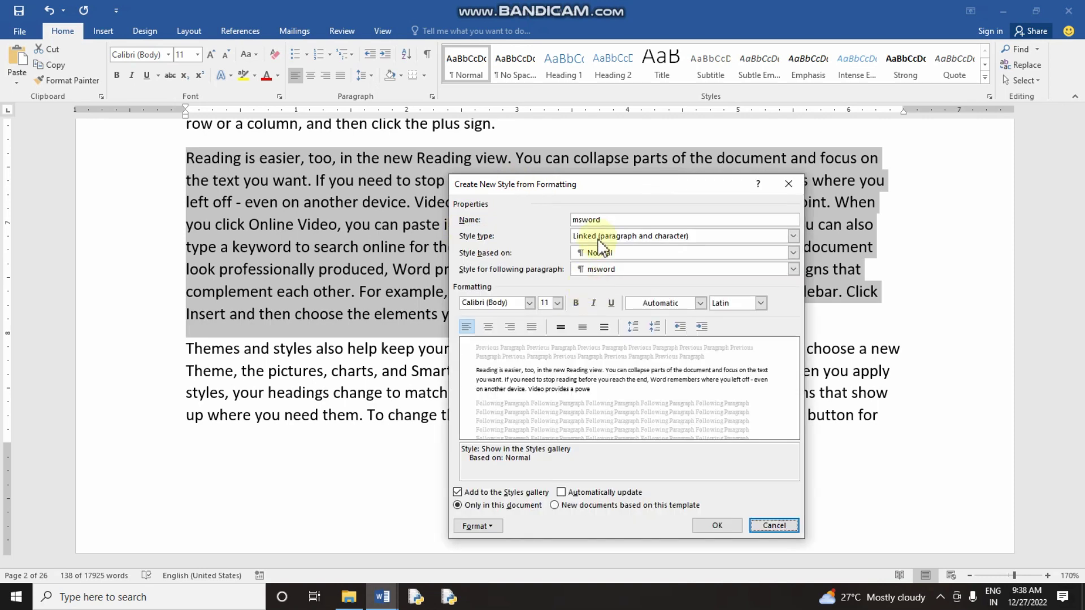
- Set the msword style's font to Bookman Old Style, 16 pt, bold, italic and green
left_click_drag(604, 182, 640, 121)
left_click(566, 242)
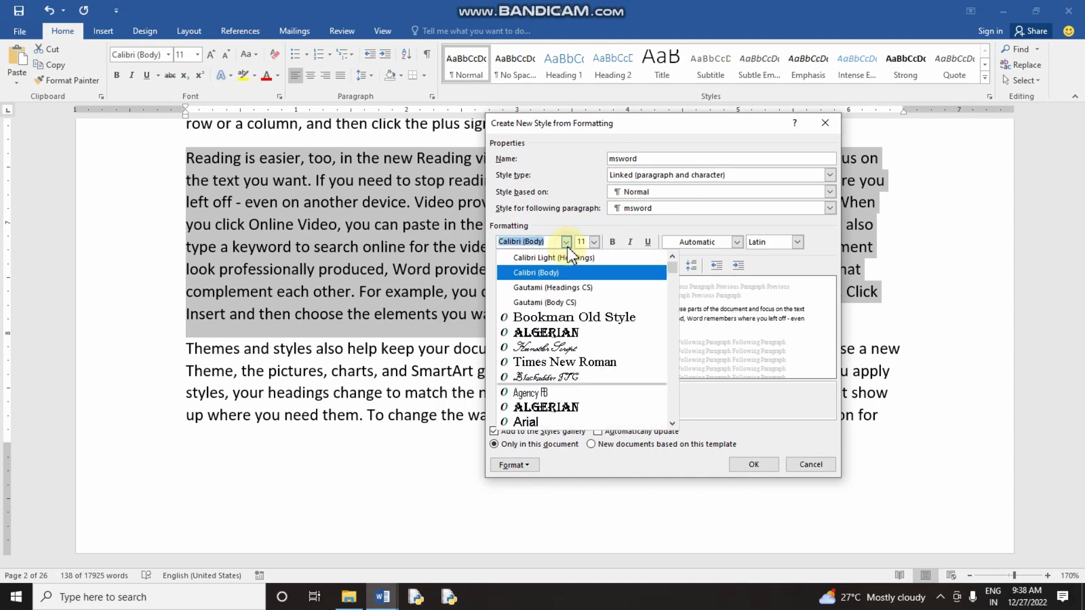
left_click(577, 317)
left_click(594, 242)
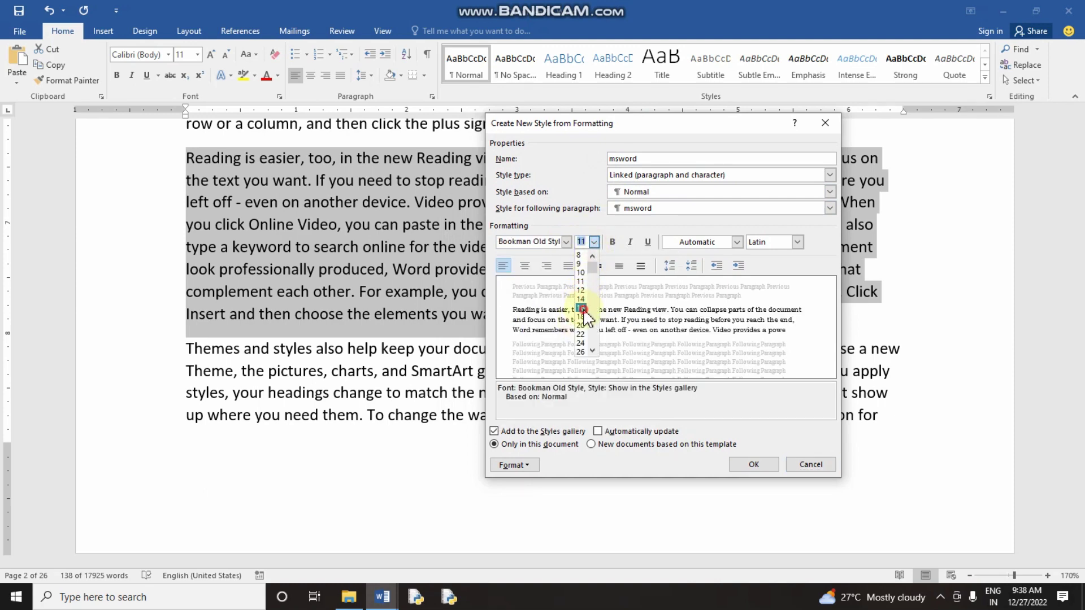
left_click(585, 308)
left_click(612, 242)
left_click(630, 243)
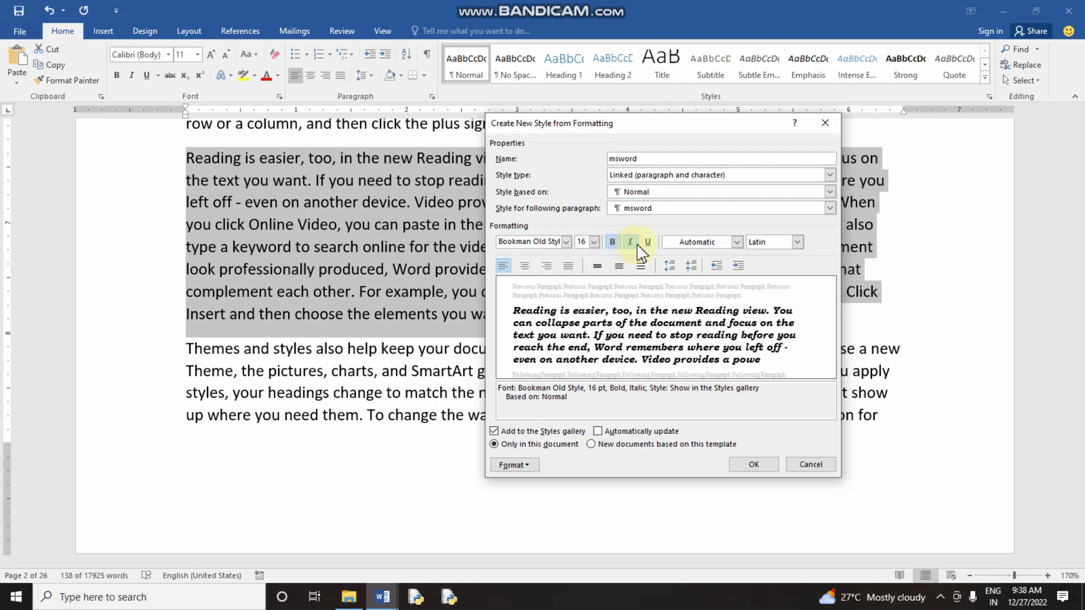
left_click(737, 243)
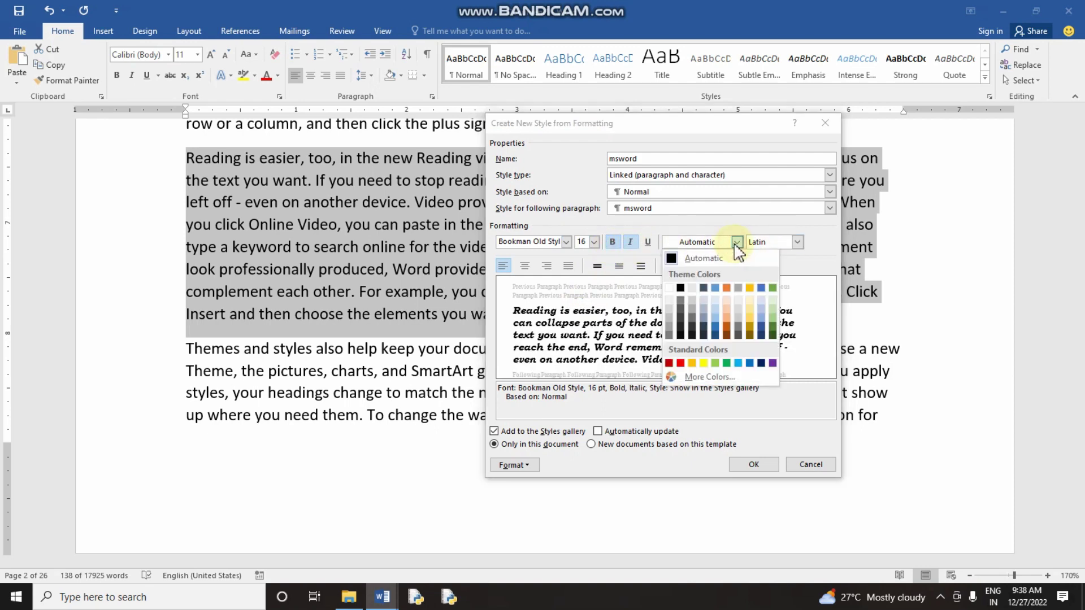
left_click(727, 363)
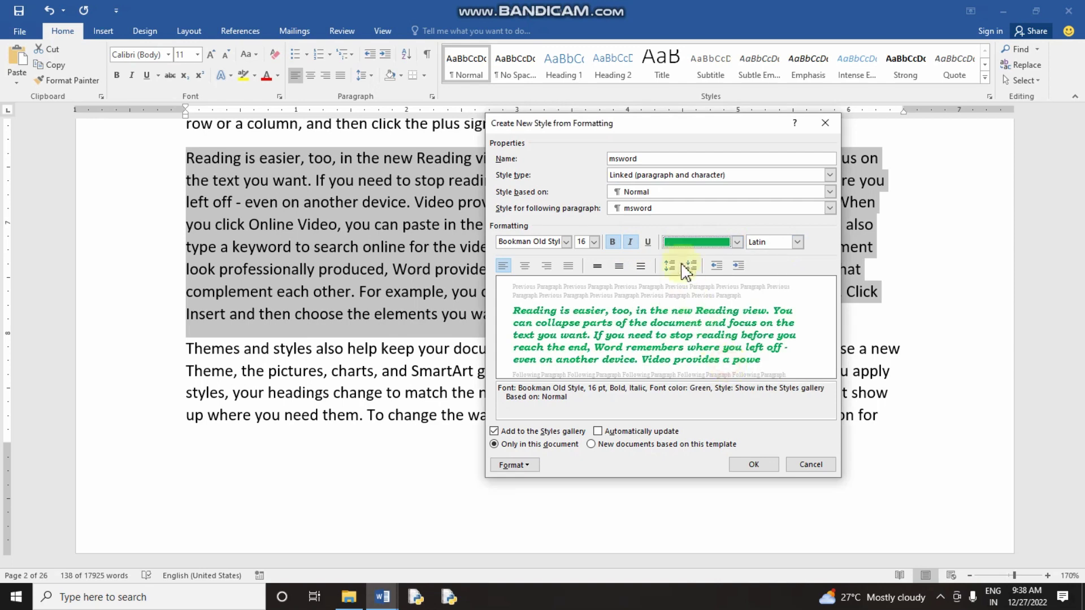
- Justify the msword style and set its spacing to 18 pt before and 26 pt after
left_click(568, 269)
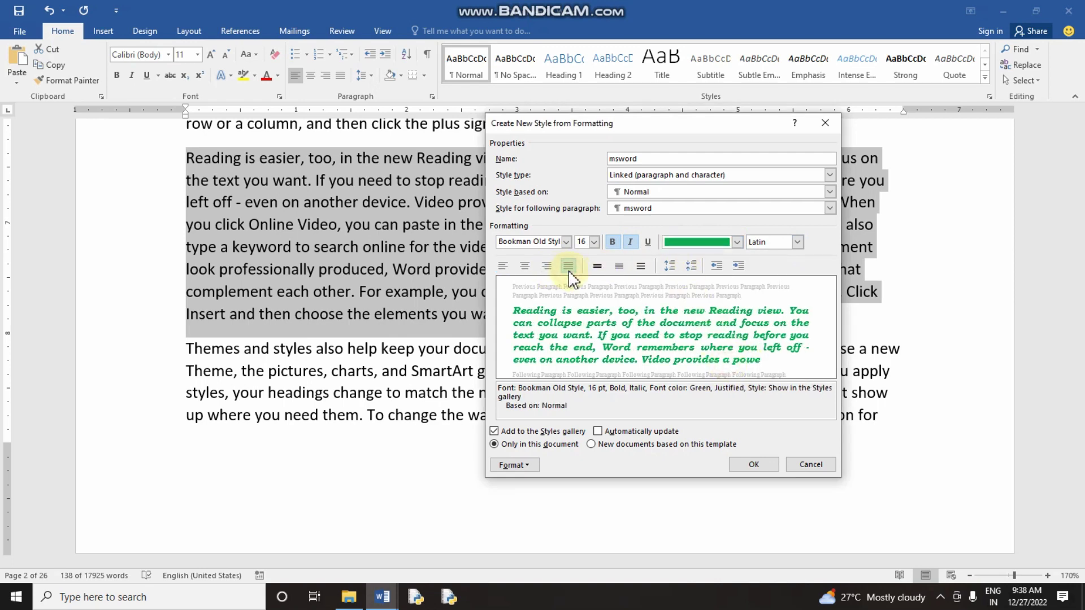
left_click(669, 266)
left_click(669, 265)
left_click(672, 266)
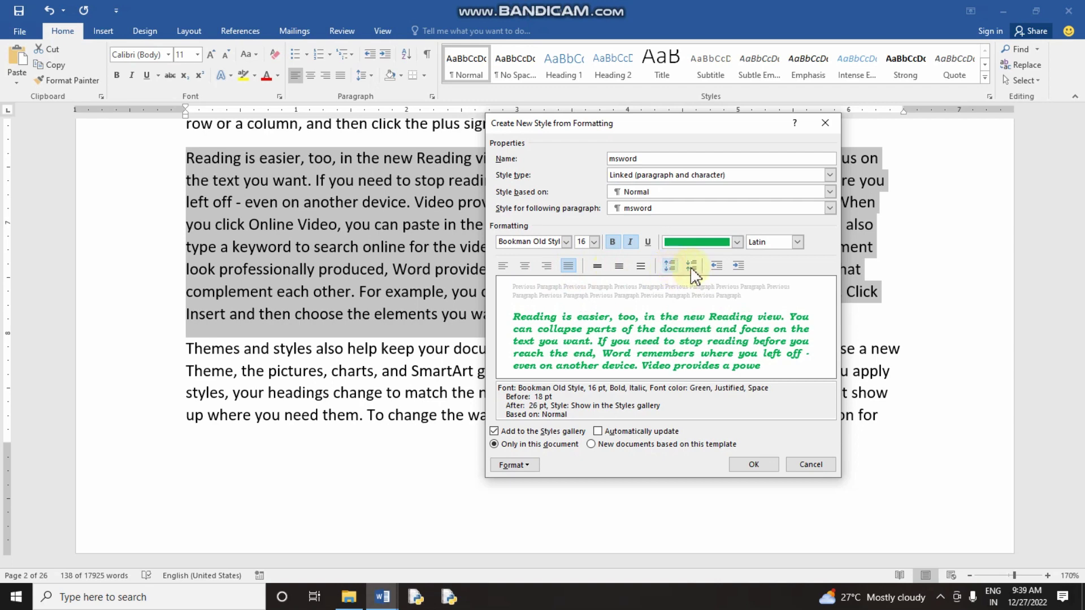
left_click(691, 266)
left_click(691, 266)
left_click(669, 266)
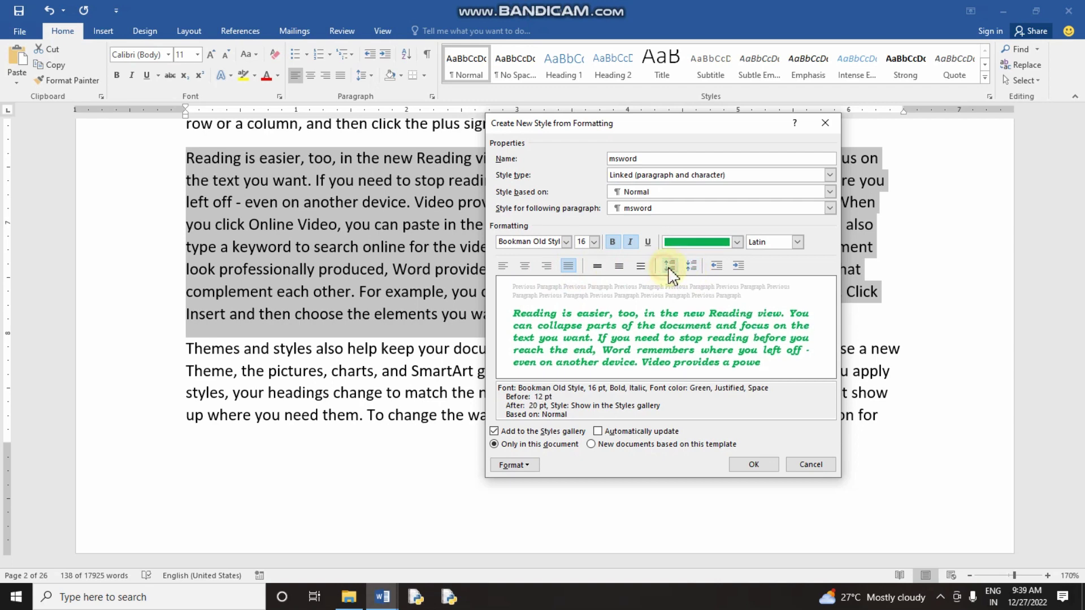
left_click(673, 267)
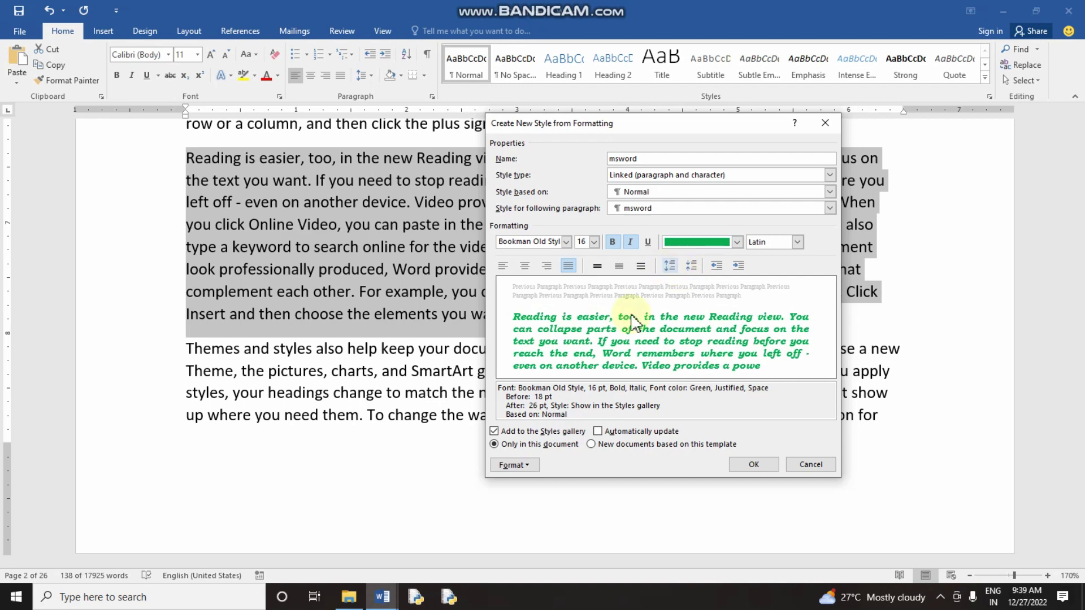
left_click(529, 469)
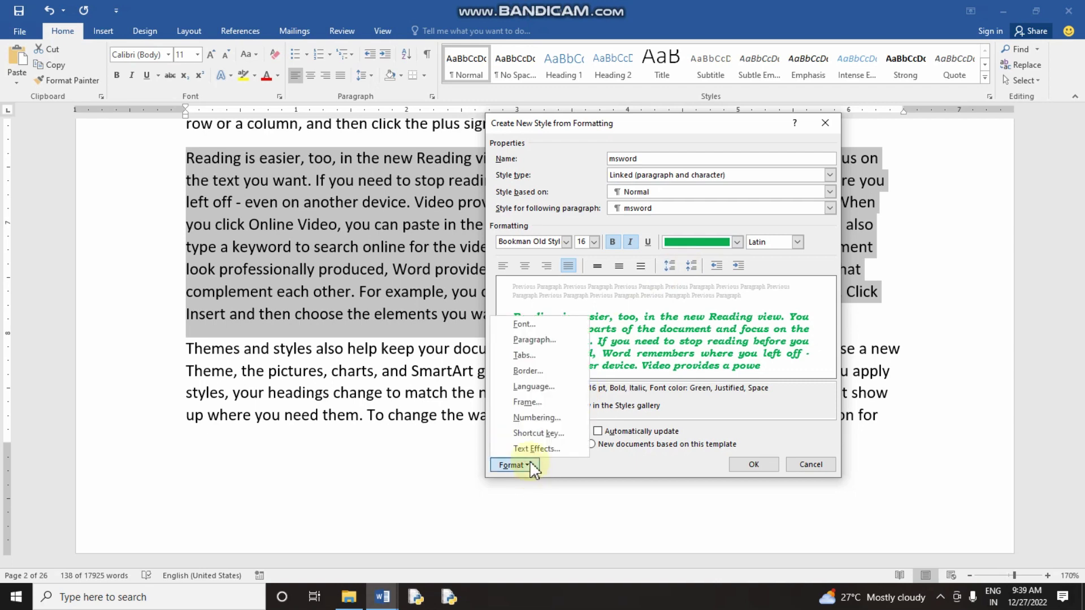
- Change the msword style's paragraph spacing to 24 pt before and 30 pt after
left_click(562, 351)
left_click_drag(553, 109, 620, 101)
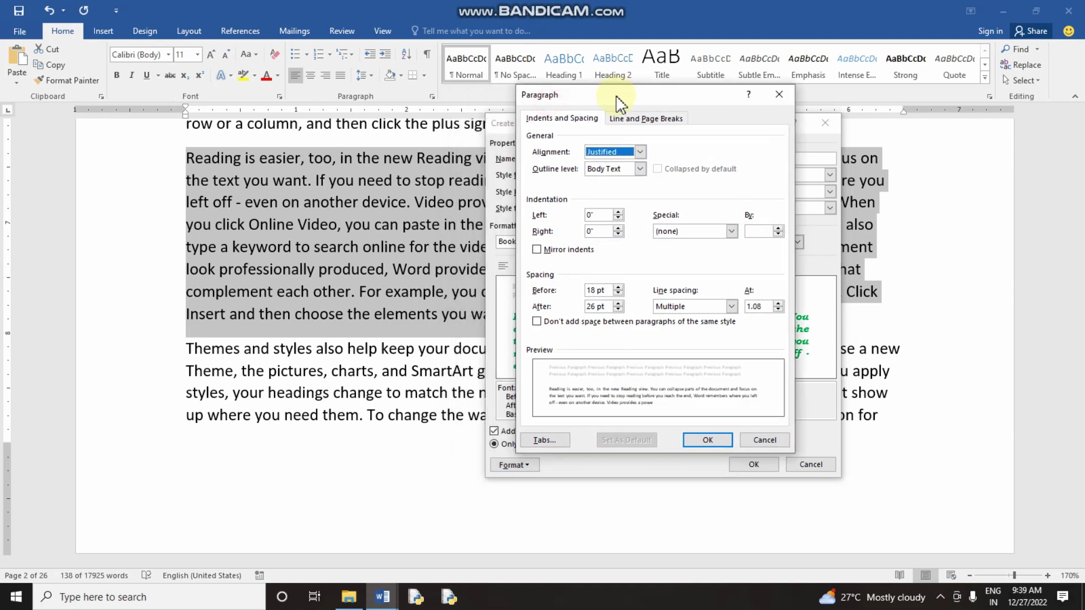
left_click(618, 287)
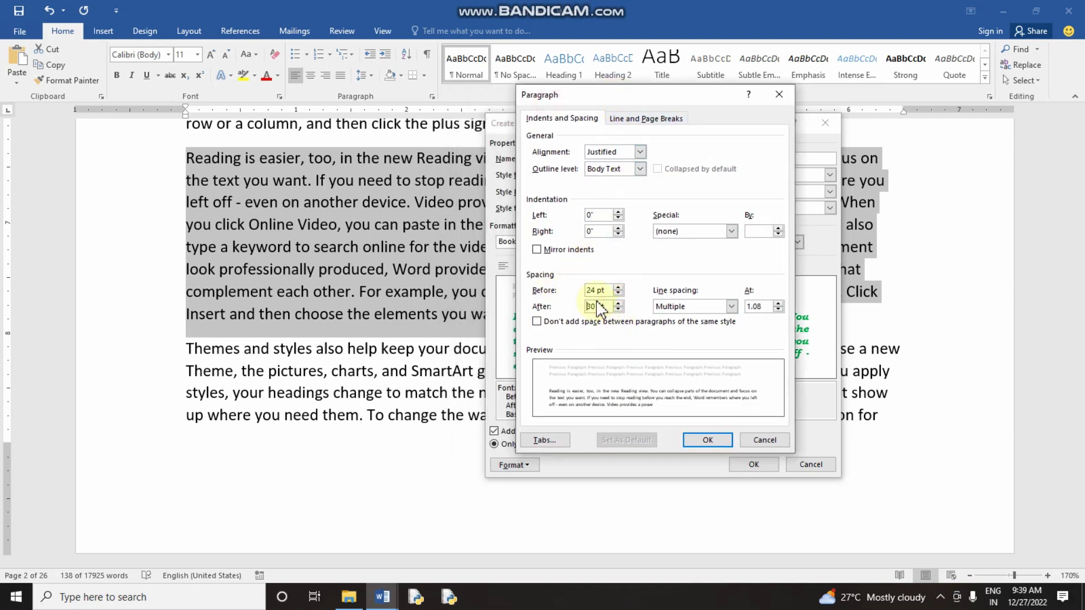
left_click(713, 440)
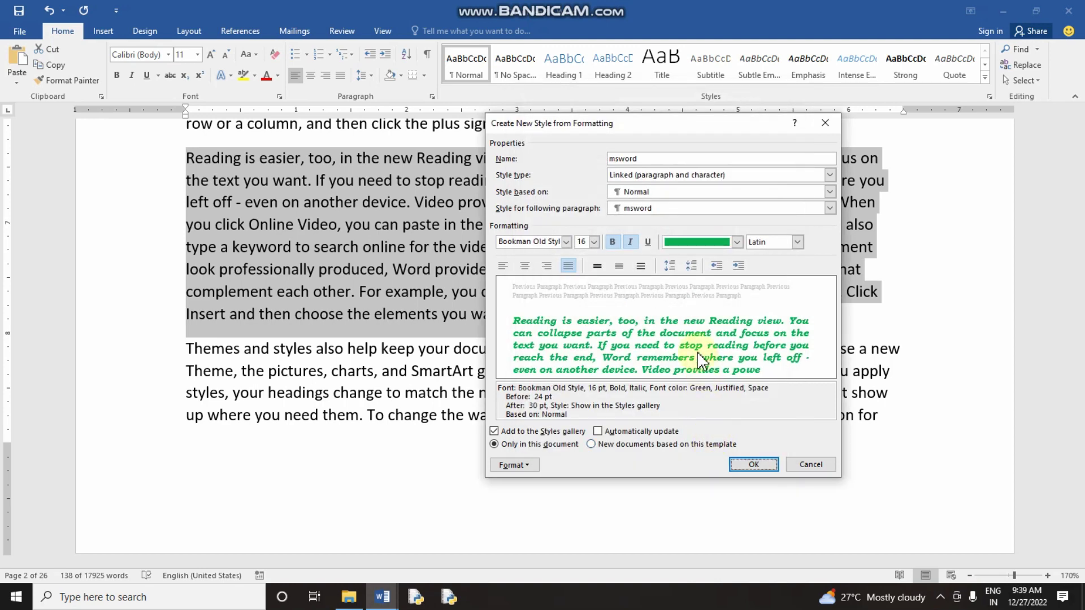
- Save the new msword style and apply it to the first selected passage
left_click(746, 464)
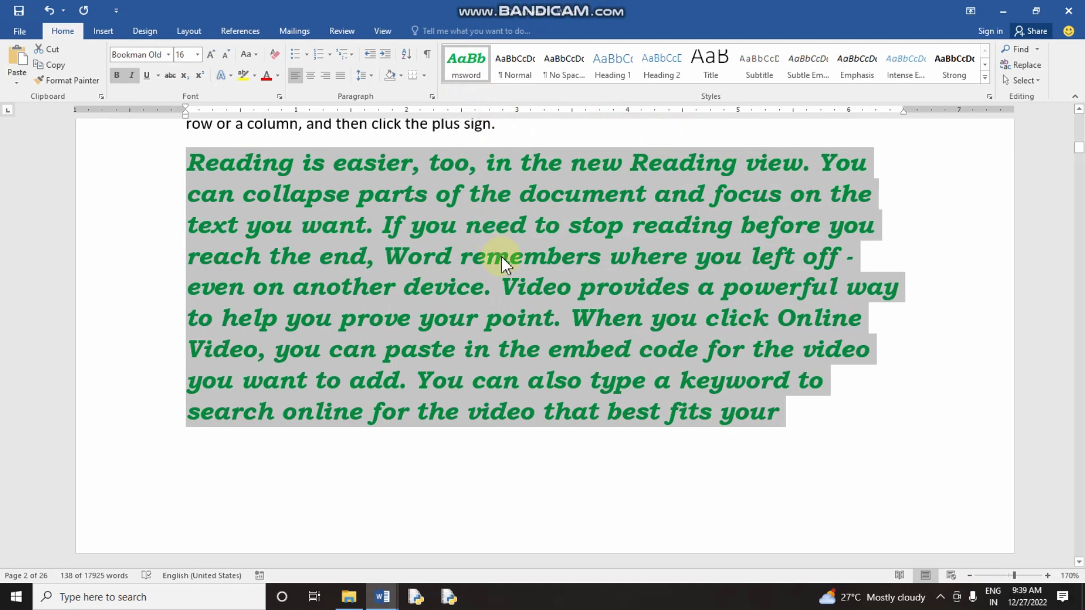
scroll(520, 300, "up", 3)
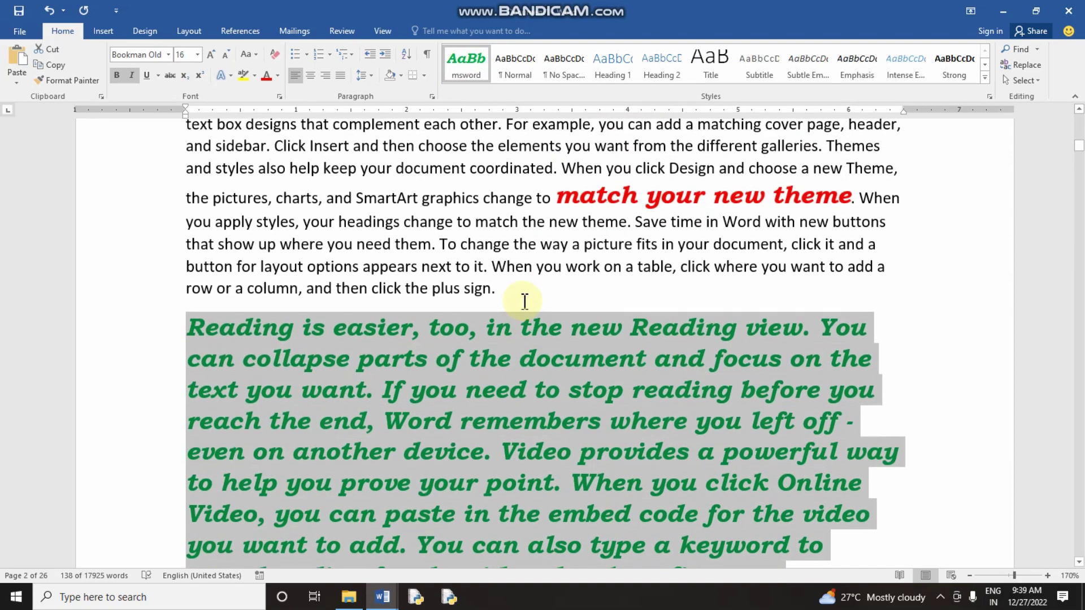
scroll(525, 305, "down", 6)
scroll(525, 308, "down", 15)
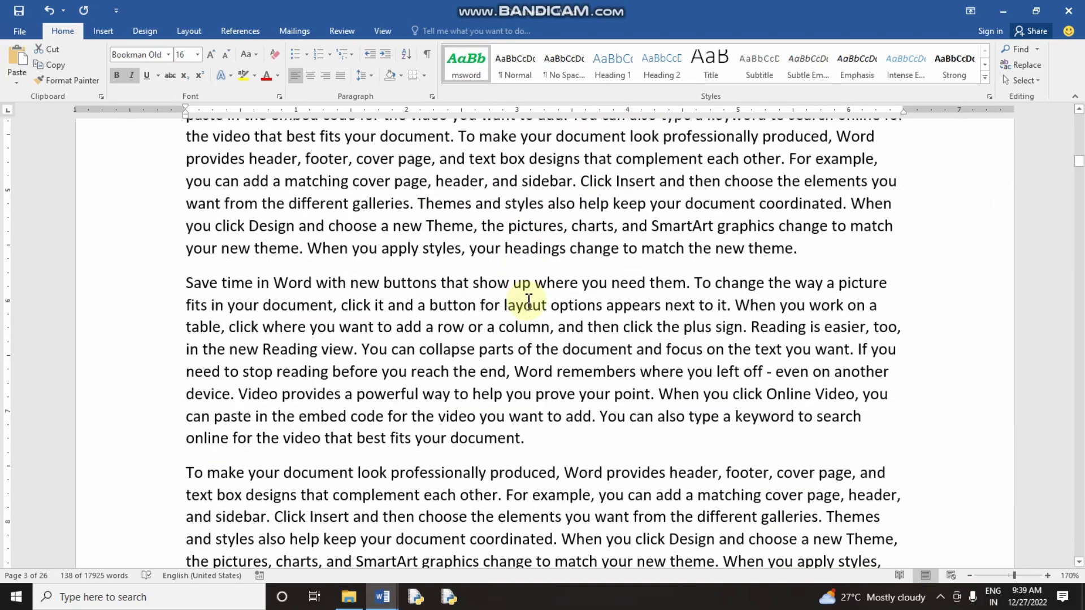
scroll(528, 300, "down", 2)
left_click_drag(470, 265, 713, 288)
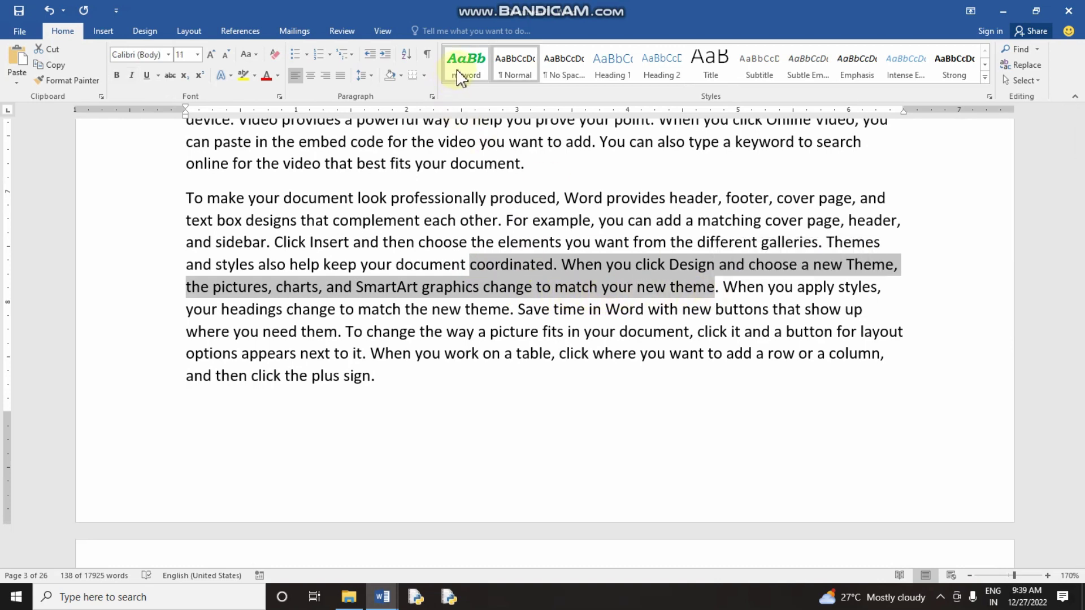
left_click(474, 67)
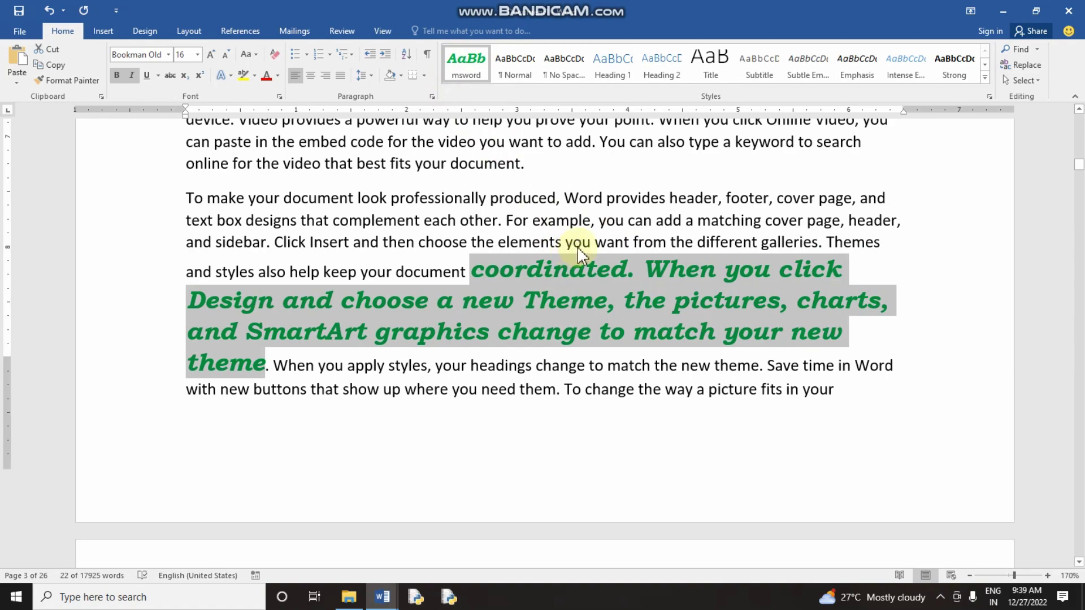
- Apply msword to the 'embed code…header, footer' passage and the following selected sentences
scroll(576, 244, "down", 10)
left_click_drag(514, 237, 560, 273)
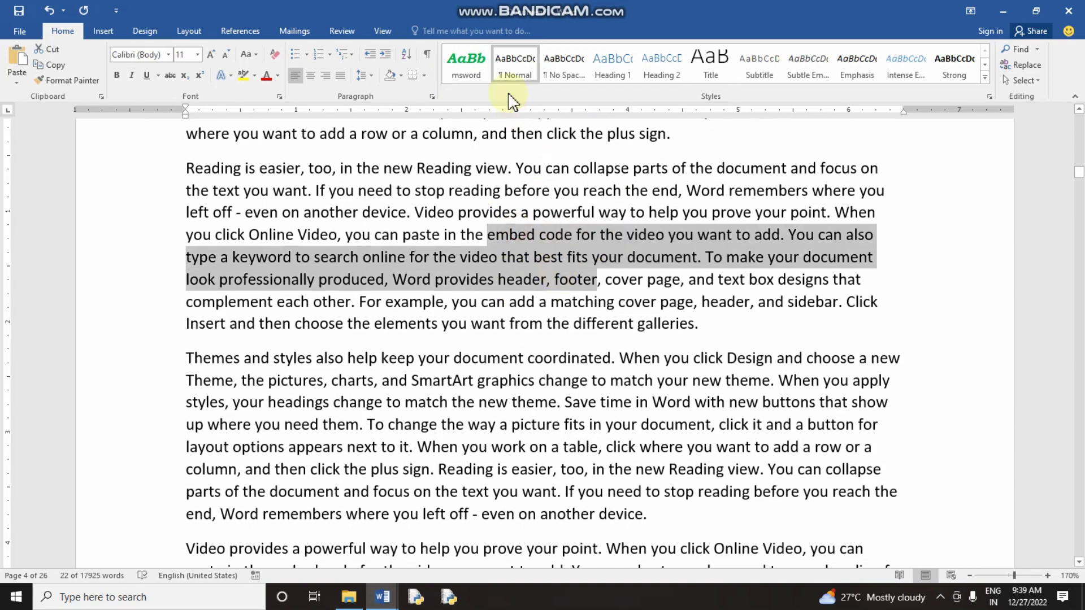
left_click(481, 66)
scroll(478, 362, "down", 1)
scroll(478, 361, "down", 3)
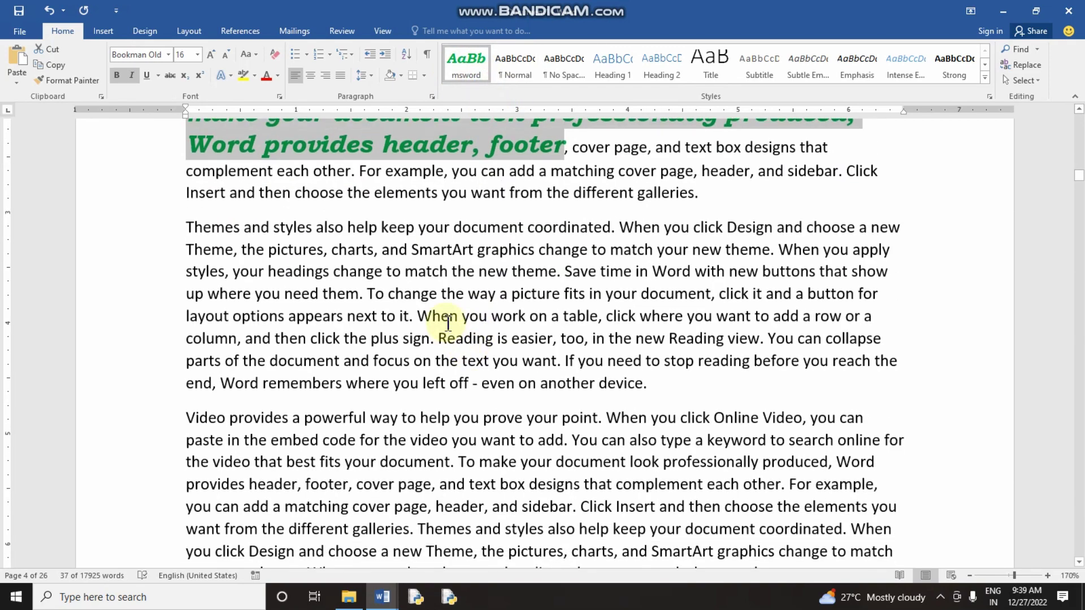
left_click_drag(417, 316, 492, 361)
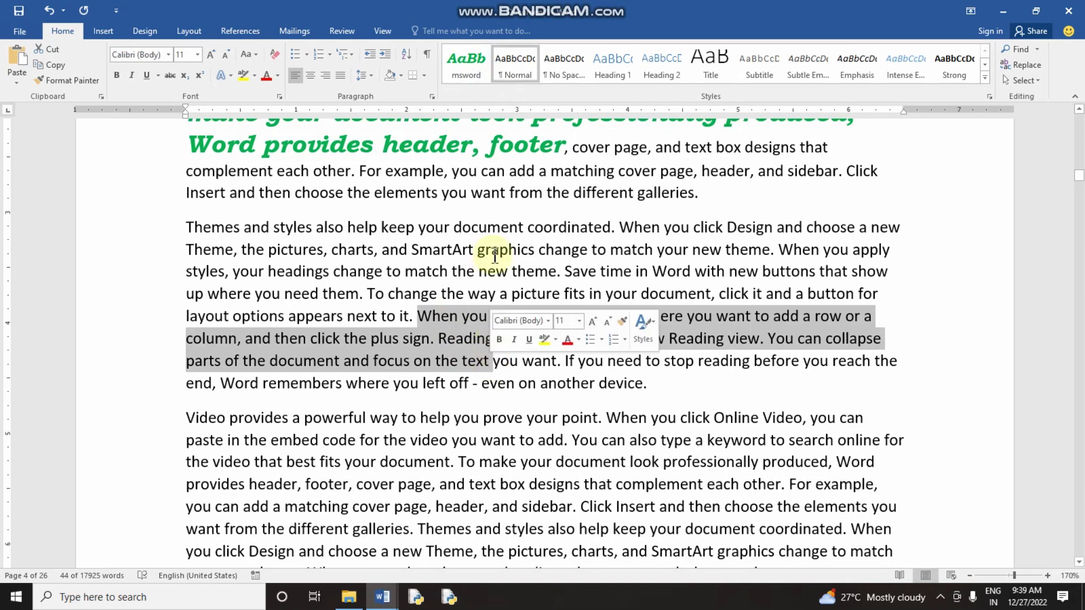
left_click(466, 65)
- Apply msword to the passage from 'parts of the document' to 'prove', then deselect it
scroll(544, 377, "down", 8)
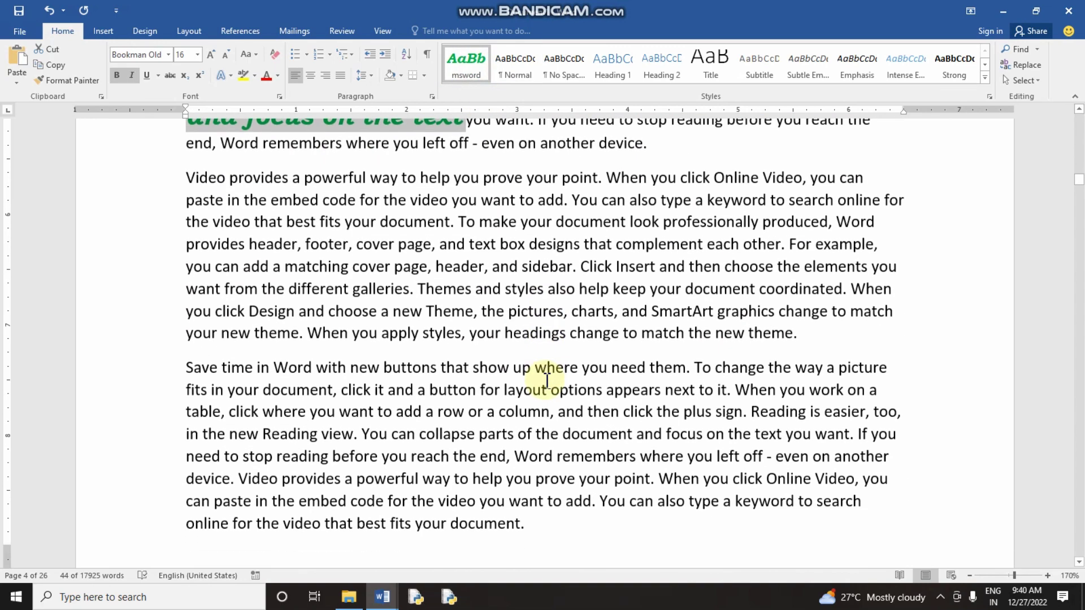
left_click_drag(500, 322, 550, 361)
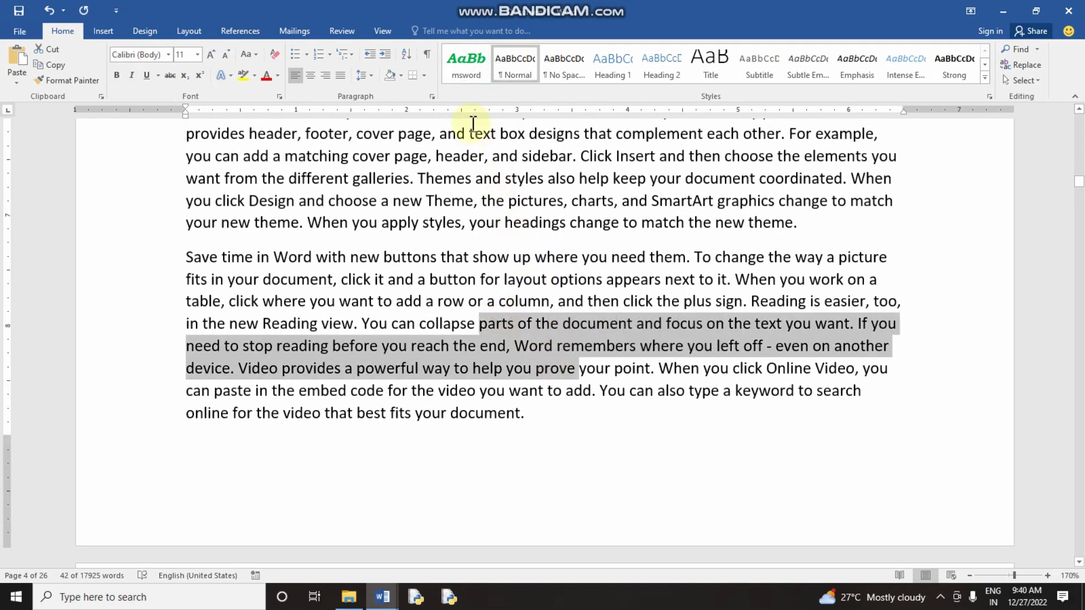
left_click(466, 65)
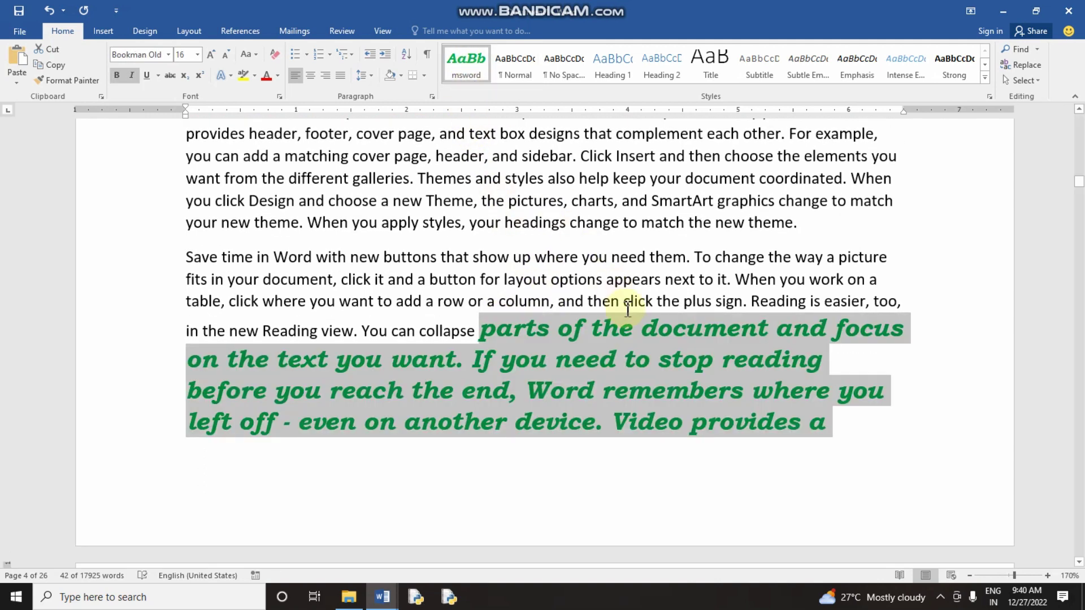
left_click(626, 257)
scroll(657, 259, "up", 1)
scroll(658, 258, "up", 10)
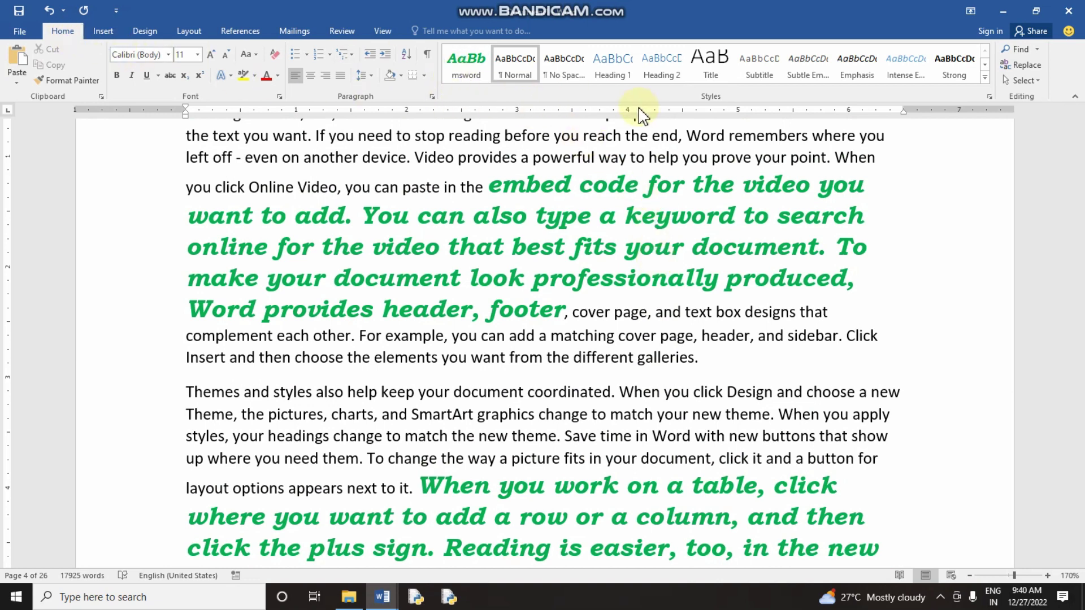
- Modify the msword style, changing its text colour to Accent 1 blue
key("Page_Down")
right_click(468, 71)
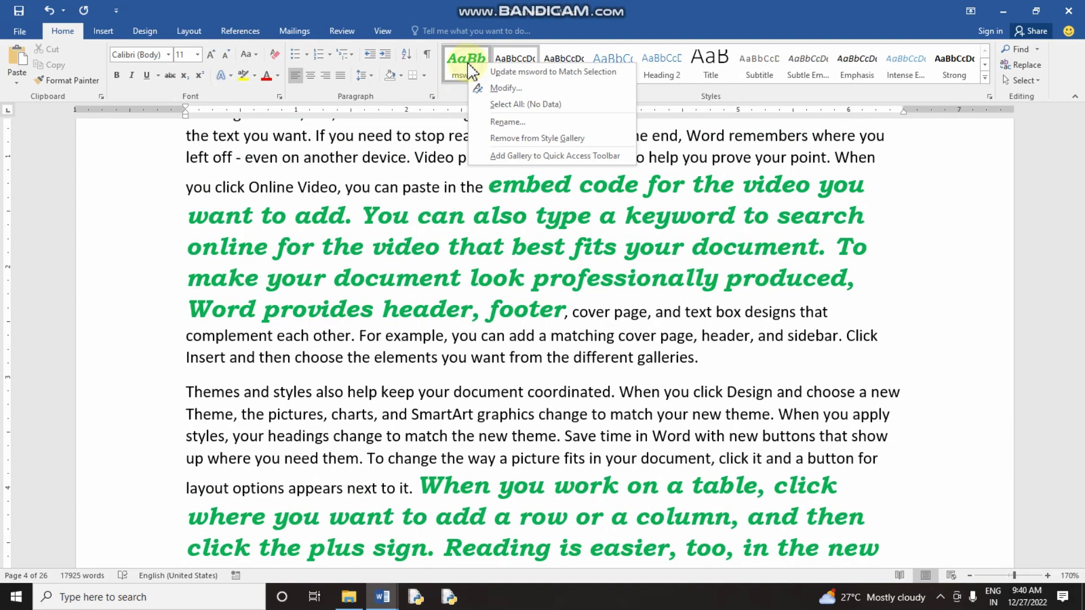
left_click(499, 88)
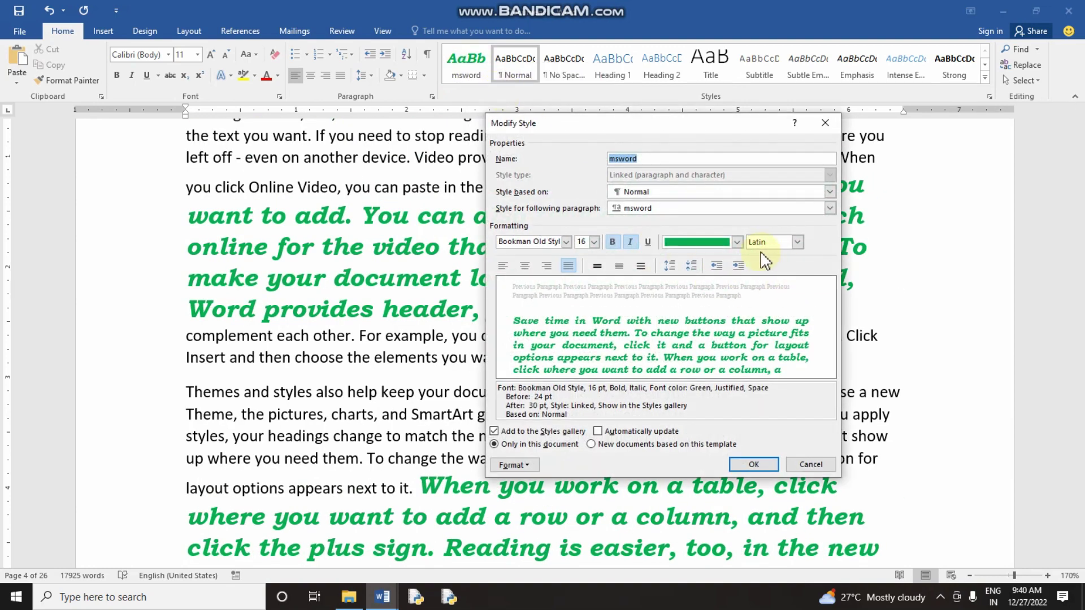
left_click(737, 241)
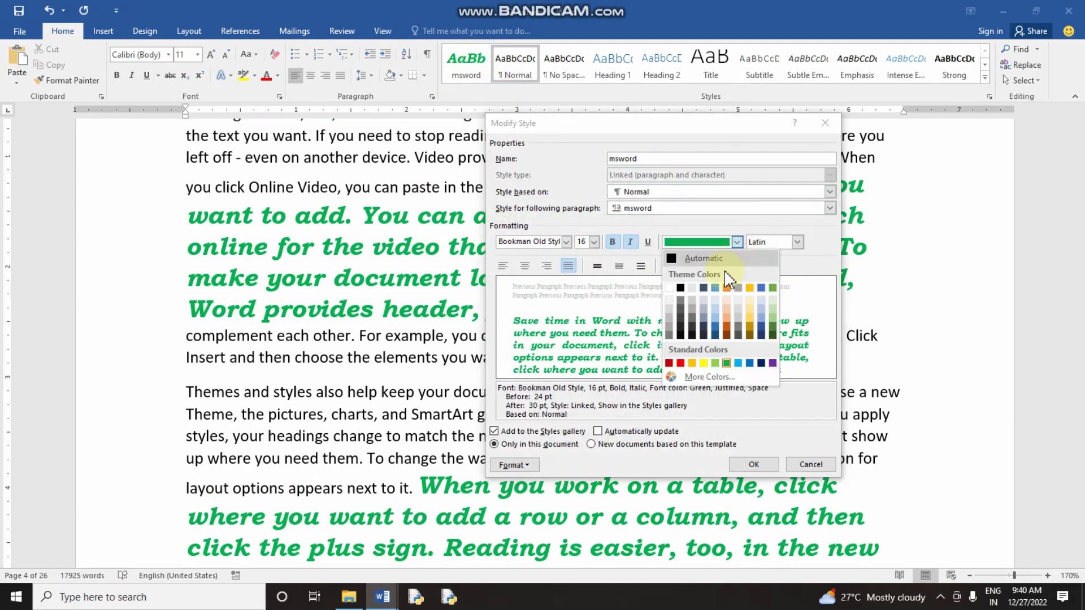
left_click(692, 363)
left_click(737, 242)
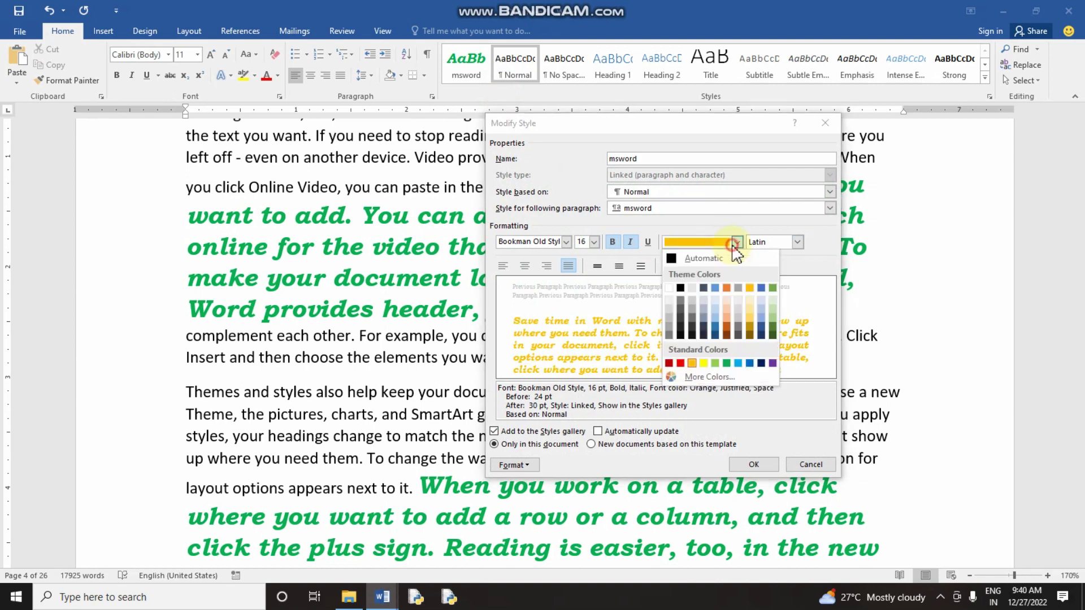
left_click(713, 332)
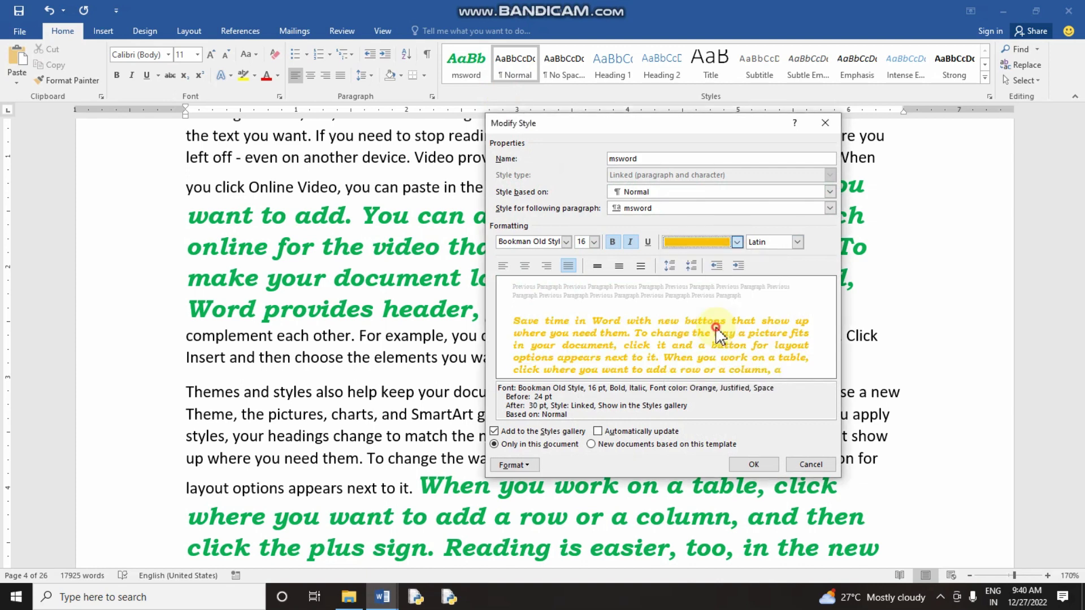
- Make msword 12 pt Kunstler Script, underlined, with bold and italic off, and save it
left_click(566, 241)
left_click(568, 348)
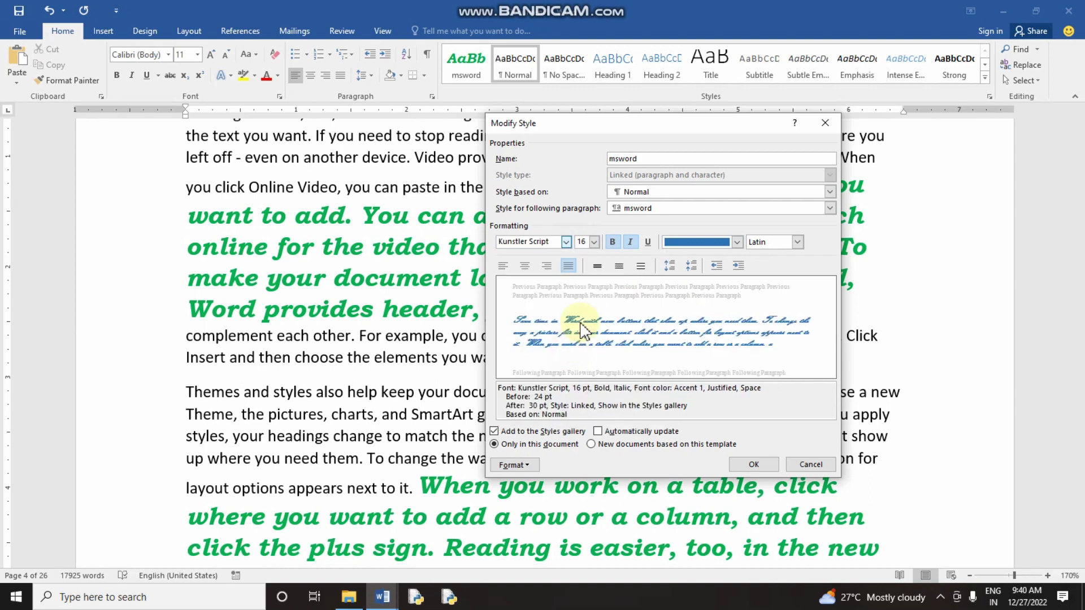
left_click(594, 242)
left_click(582, 290)
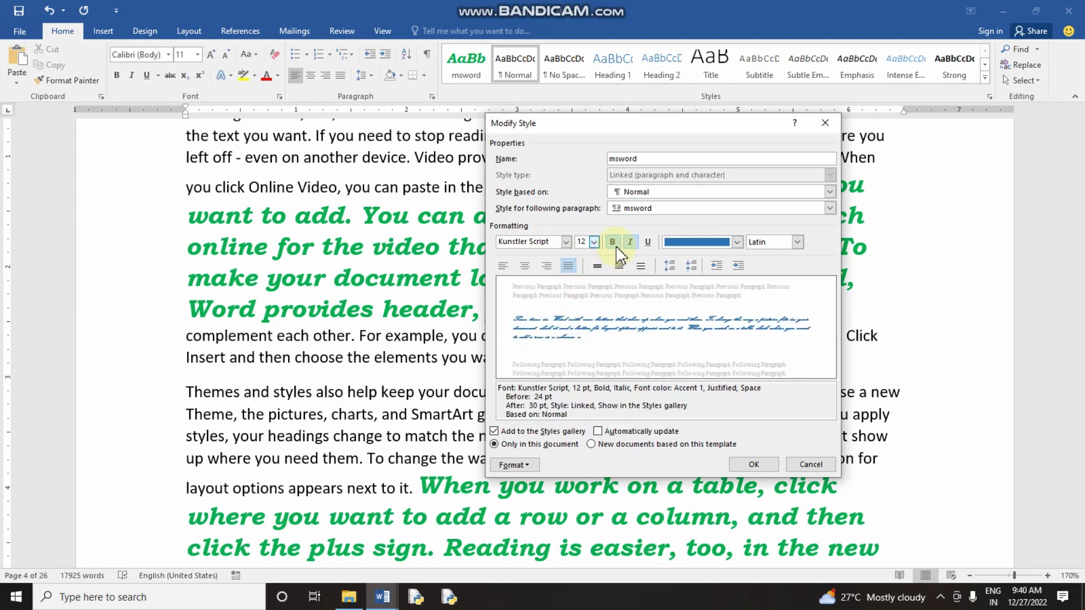
left_click(629, 243)
left_click(614, 242)
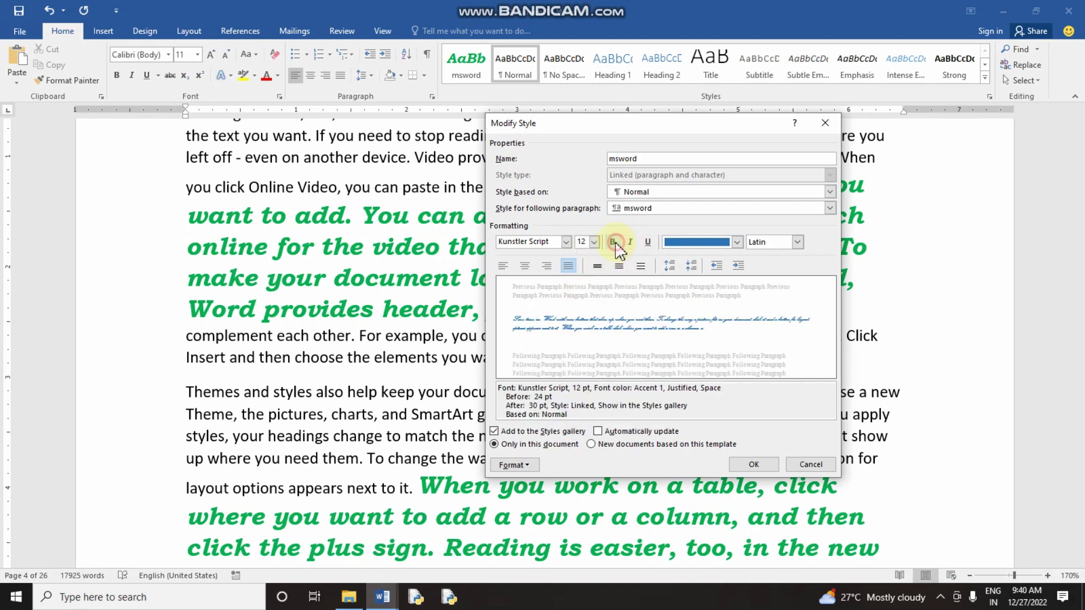
left_click(647, 242)
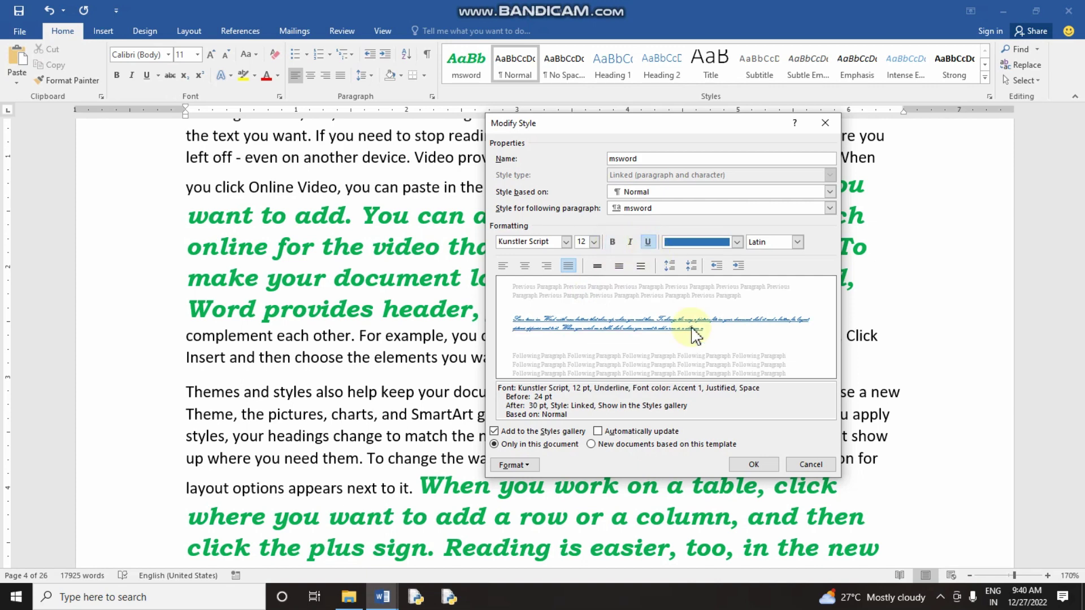
left_click(753, 465)
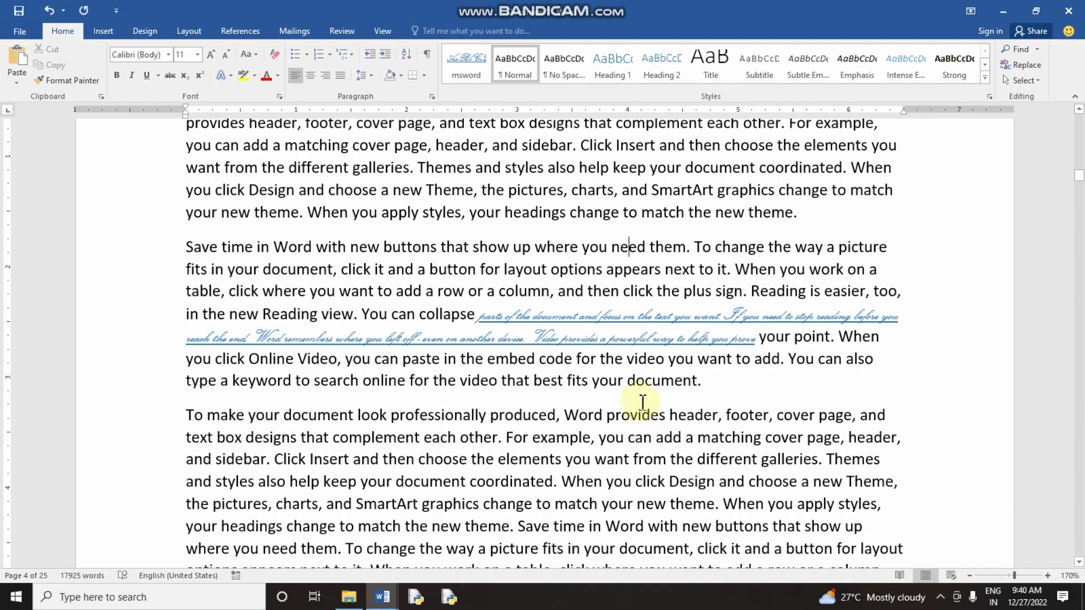
scroll(642, 396, "down", 5)
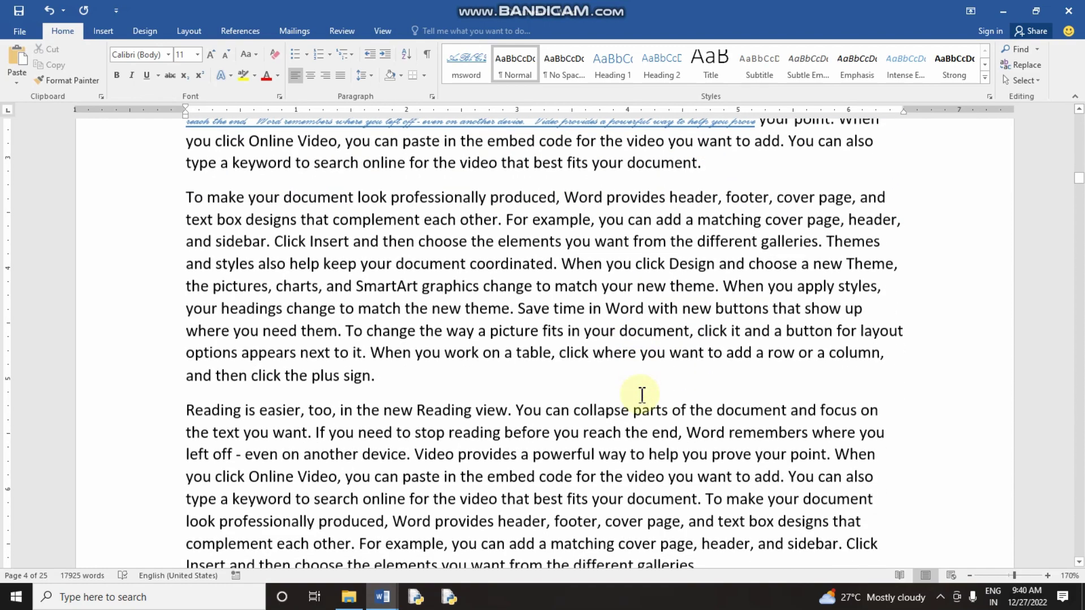
scroll(645, 396, "up", 8)
scroll(644, 395, "up", 6)
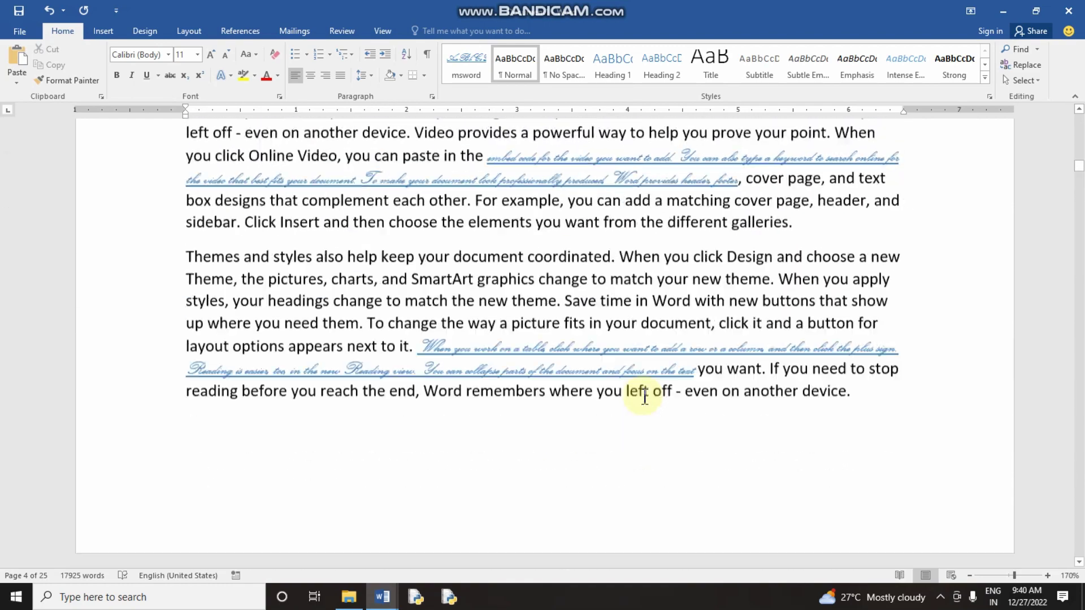